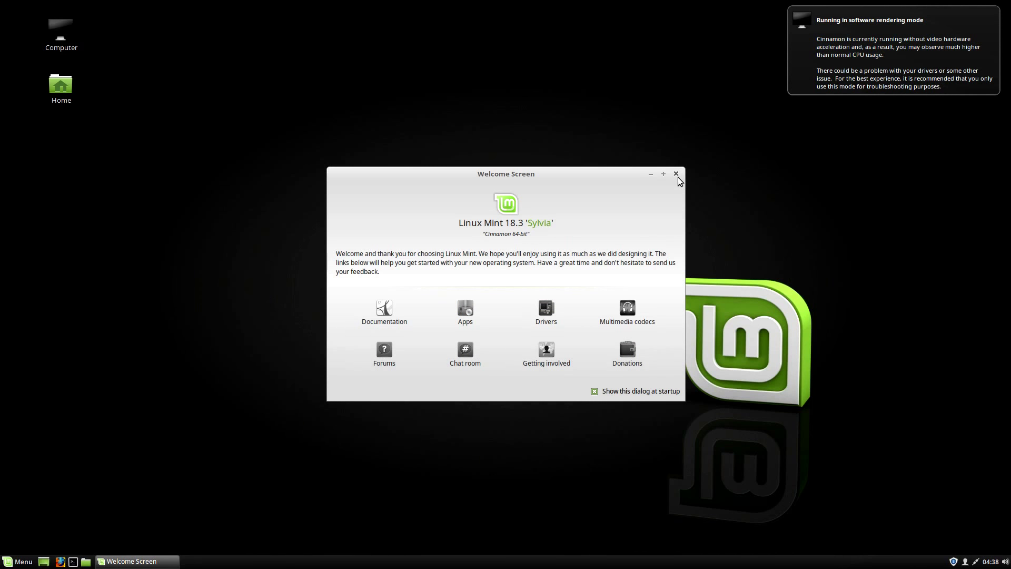
- Close the Welcome Screen, look over the application categories and open System Settings
{"action": "left_click", "coordinate": [677, 175]}
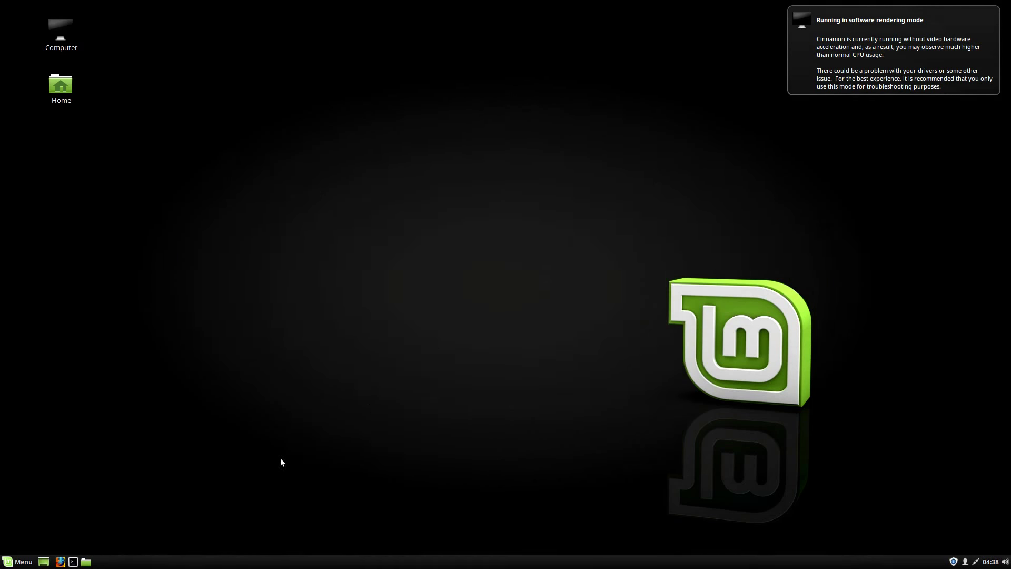
{"action": "left_click", "coordinate": [9, 564]}
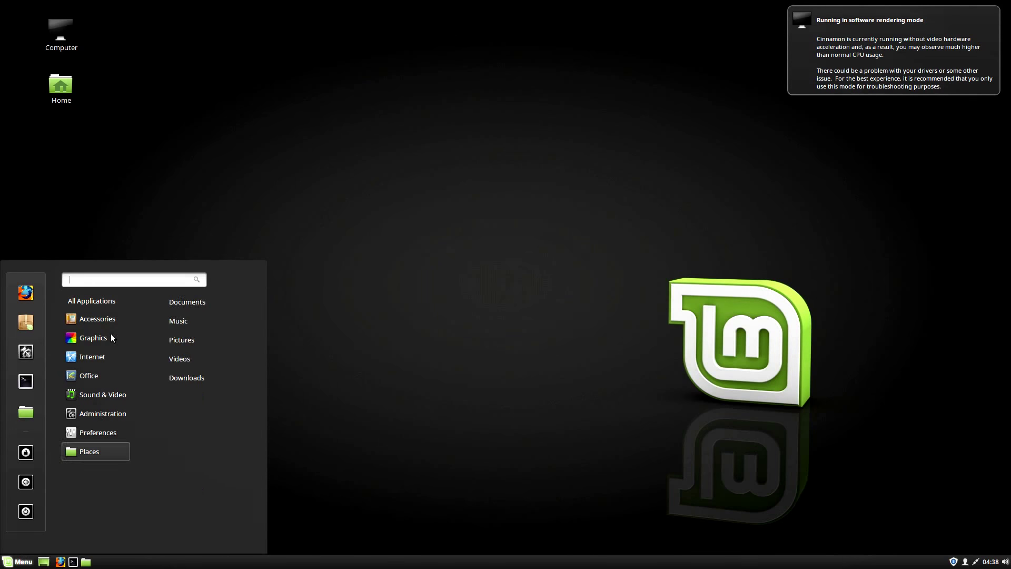
{"action": "mouse_move", "coordinate": [110, 331]}
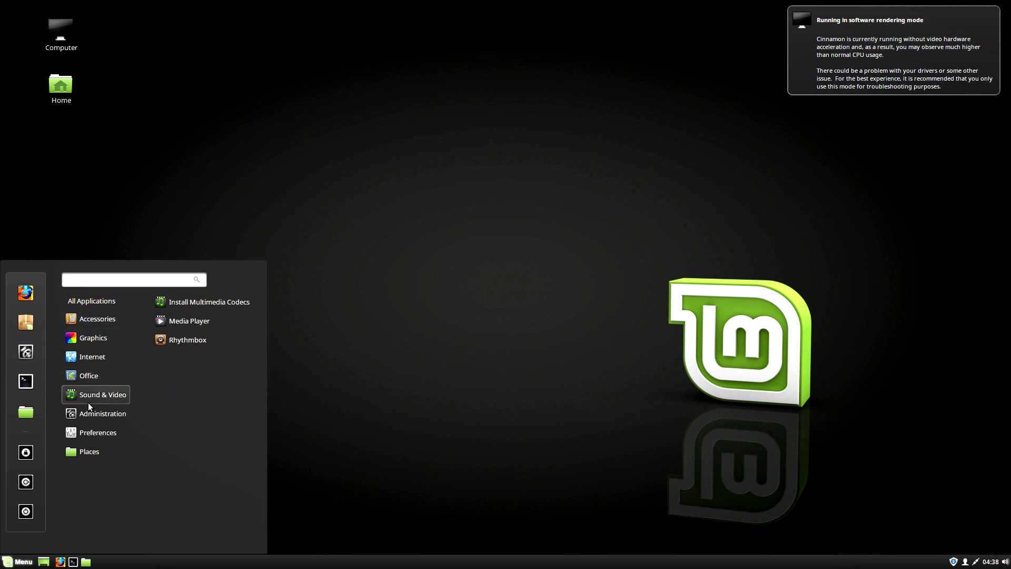
{"action": "mouse_move", "coordinate": [86, 410]}
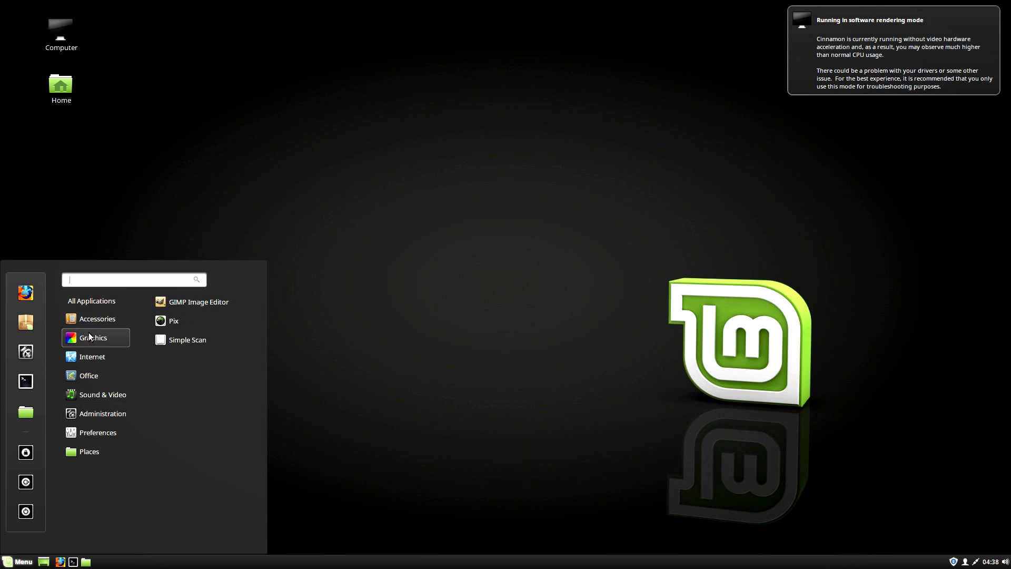
{"action": "mouse_move", "coordinate": [87, 455]}
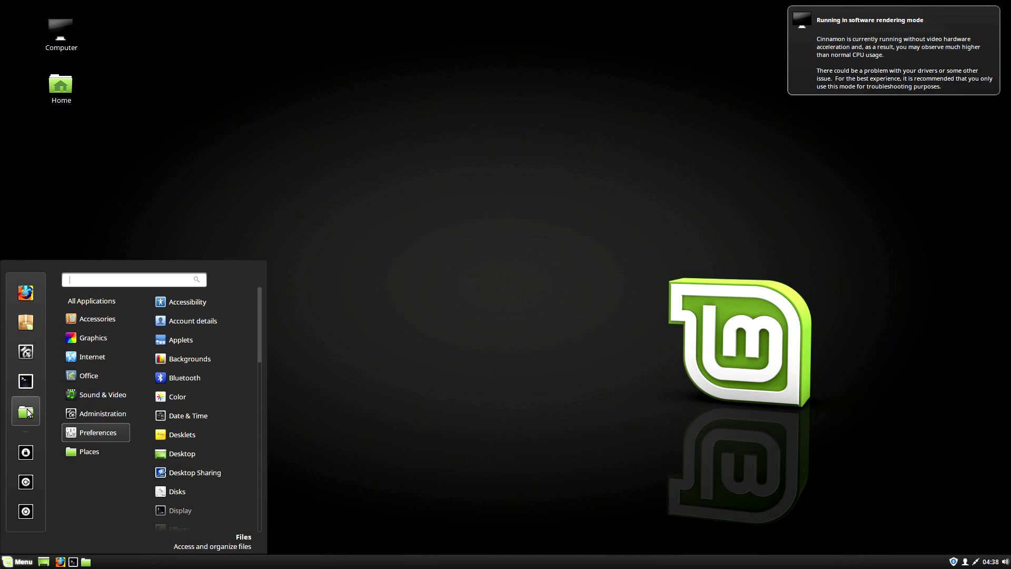
{"action": "left_click", "coordinate": [25, 354]}
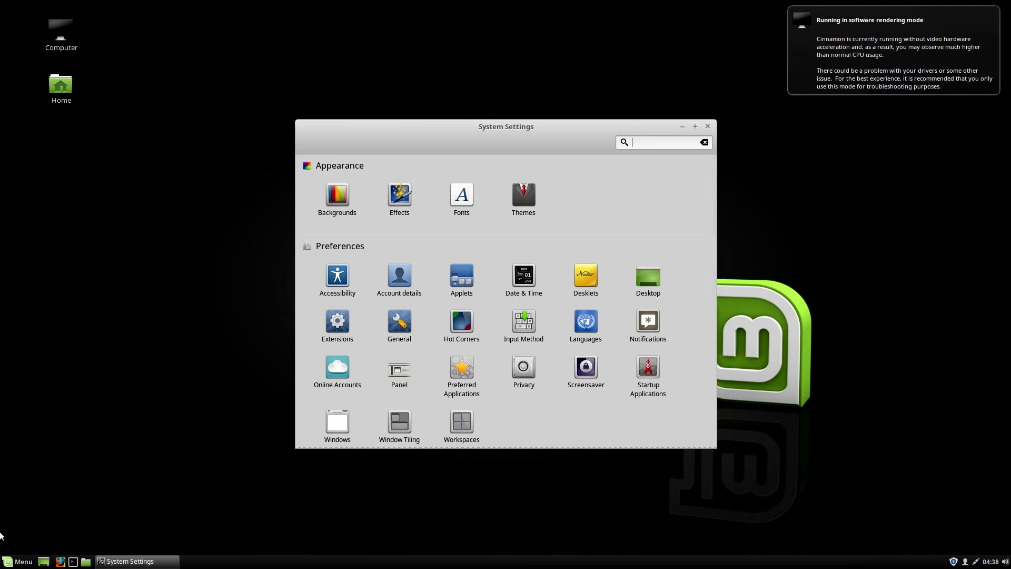
- Open Software Manager, look through the Graphics category and return to its home page
{"action": "left_click", "coordinate": [16, 562]}
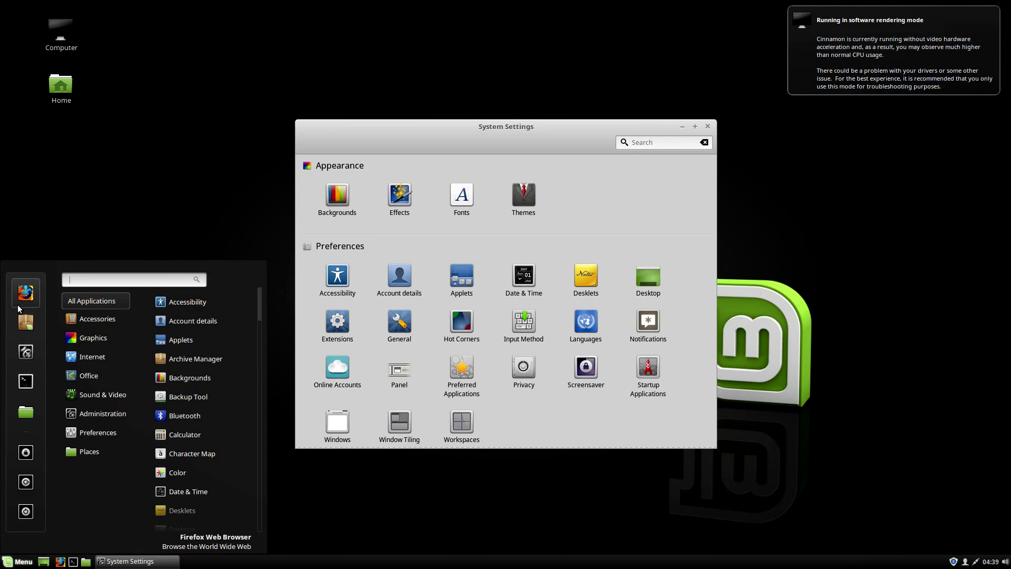
{"action": "left_click", "coordinate": [22, 322]}
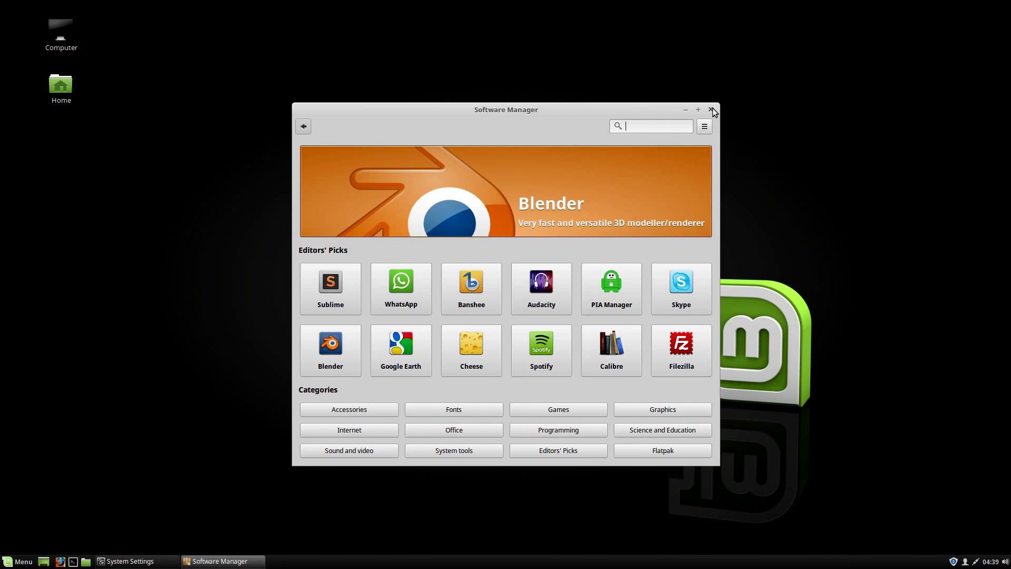
{"action": "left_click", "coordinate": [651, 410]}
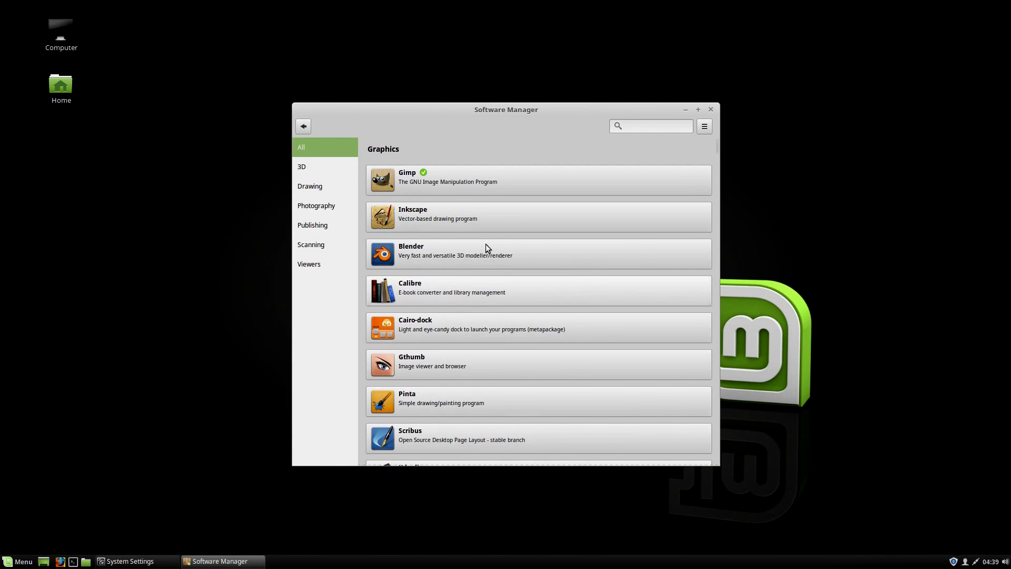
{"action": "scroll", "coordinate": [464, 208], "scroll_direction": "down", "scroll_amount": 3}
{"action": "scroll", "coordinate": [464, 216], "scroll_direction": "up", "scroll_amount": 3}
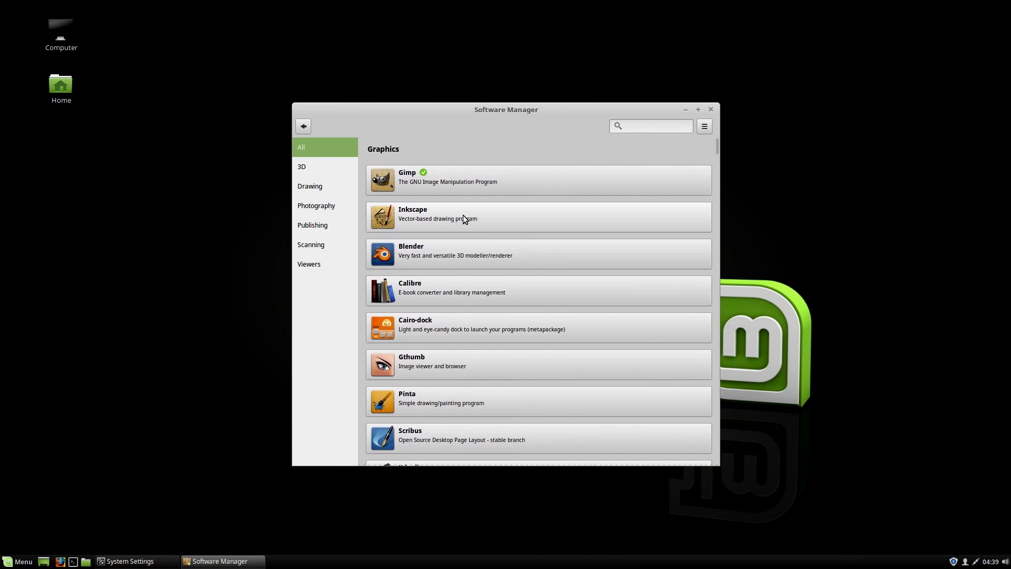
{"action": "left_click", "coordinate": [304, 128]}
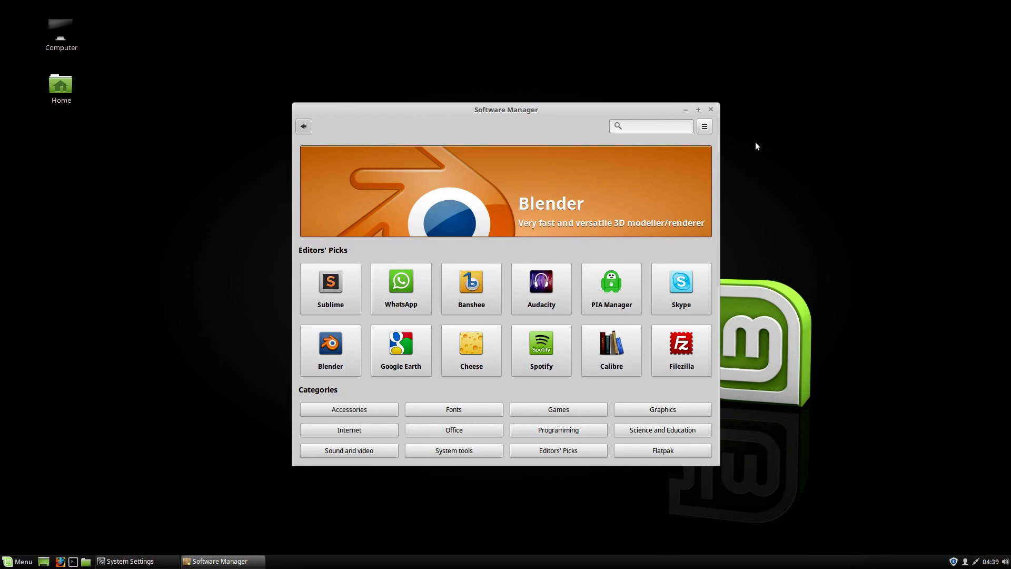
- Review Stellarium's description and screenshots under Science and Education, and close the Software Manager and System Settings windows
{"action": "left_click", "coordinate": [649, 431]}
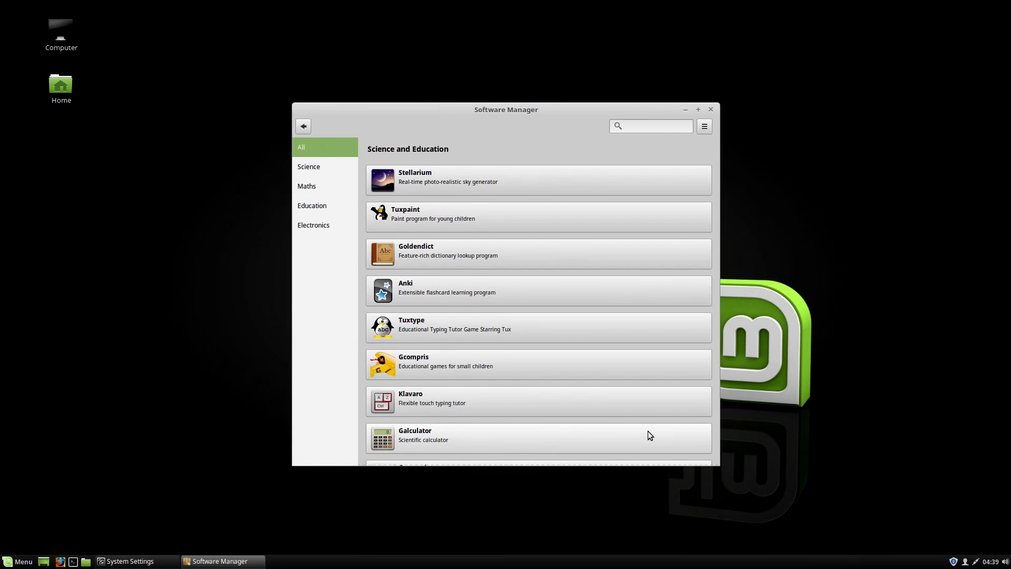
{"action": "left_click", "coordinate": [444, 181]}
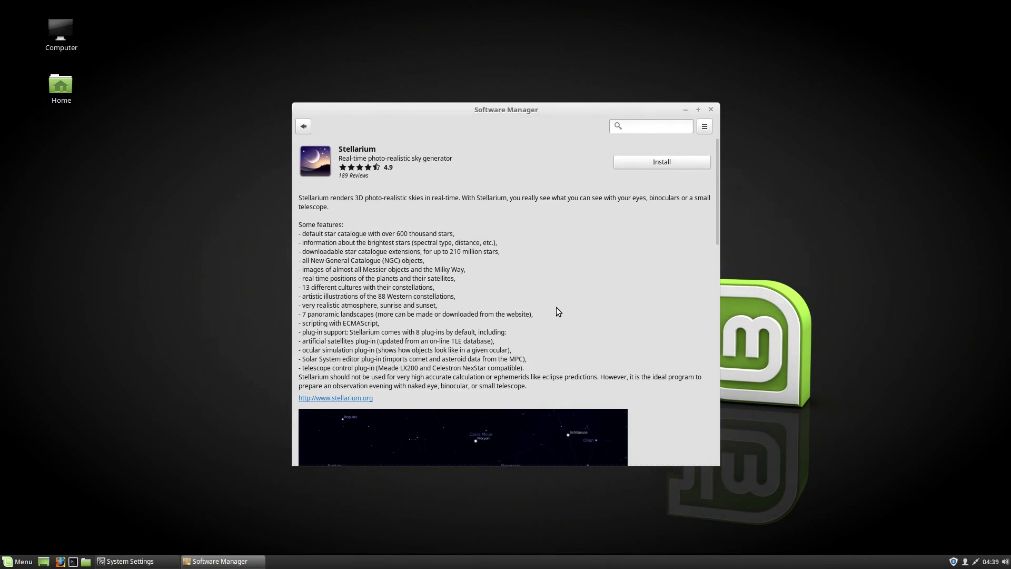
{"action": "scroll", "coordinate": [557, 307], "scroll_direction": "down", "scroll_amount": 3}
{"action": "scroll", "coordinate": [593, 385], "scroll_direction": "down", "scroll_amount": 2}
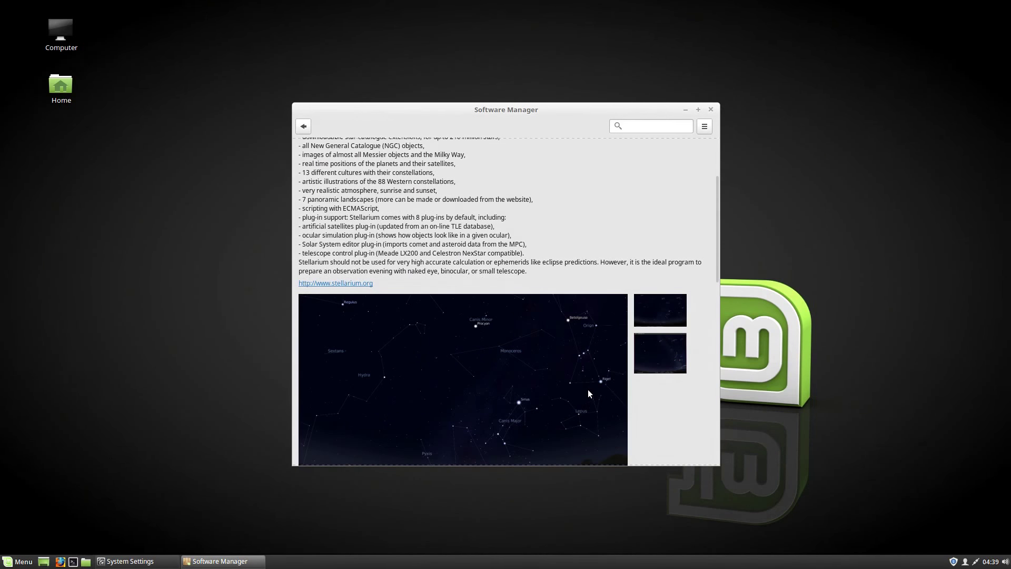
{"action": "scroll", "coordinate": [583, 379], "scroll_direction": "down", "scroll_amount": 6}
{"action": "scroll", "coordinate": [665, 320], "scroll_direction": "up", "scroll_amount": 9}
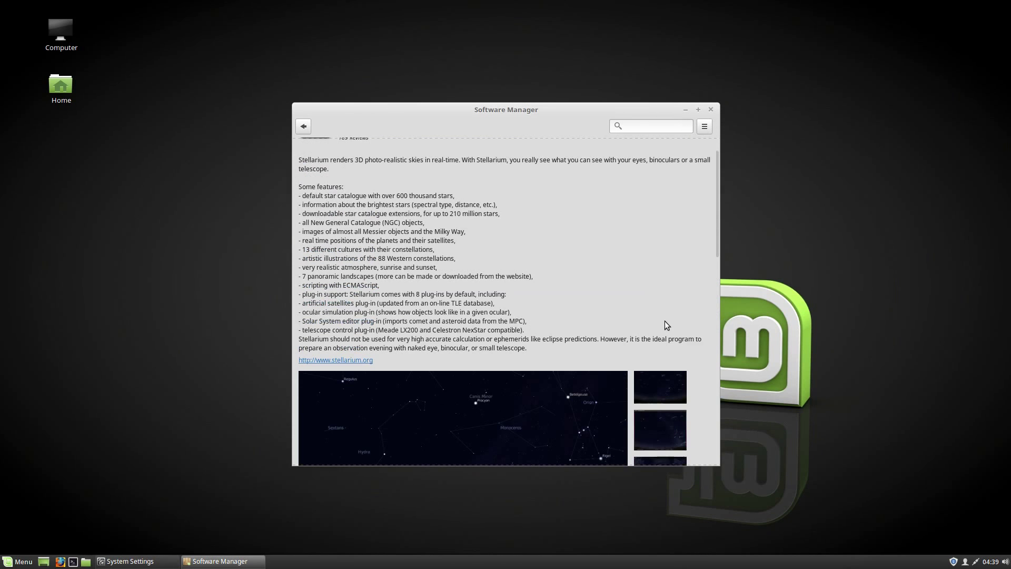
{"action": "left_click", "coordinate": [712, 112]}
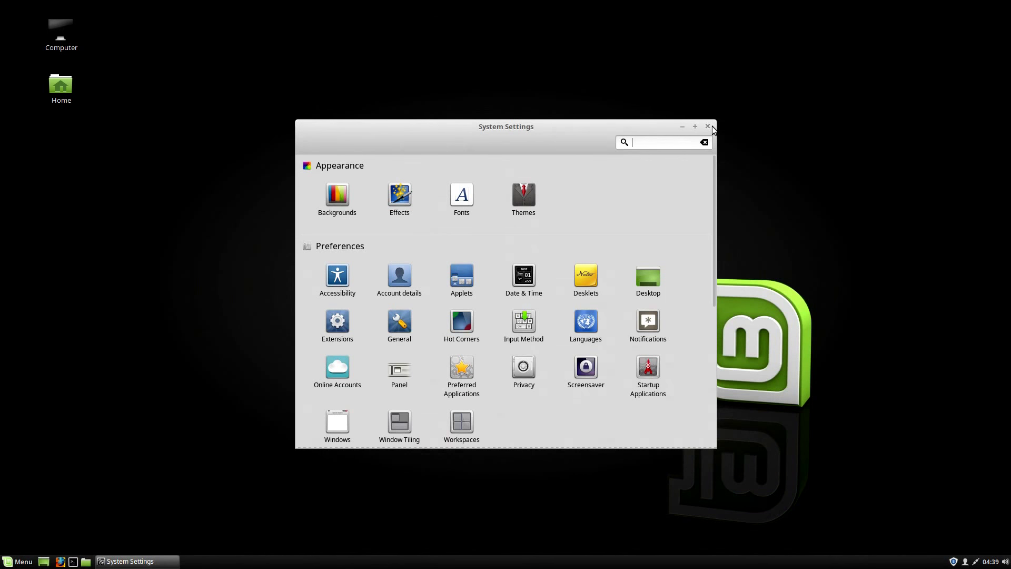
{"action": "left_click", "coordinate": [707, 127]}
- Look through the Accessories applications and launch Redshift
{"action": "left_click", "coordinate": [7, 564]}
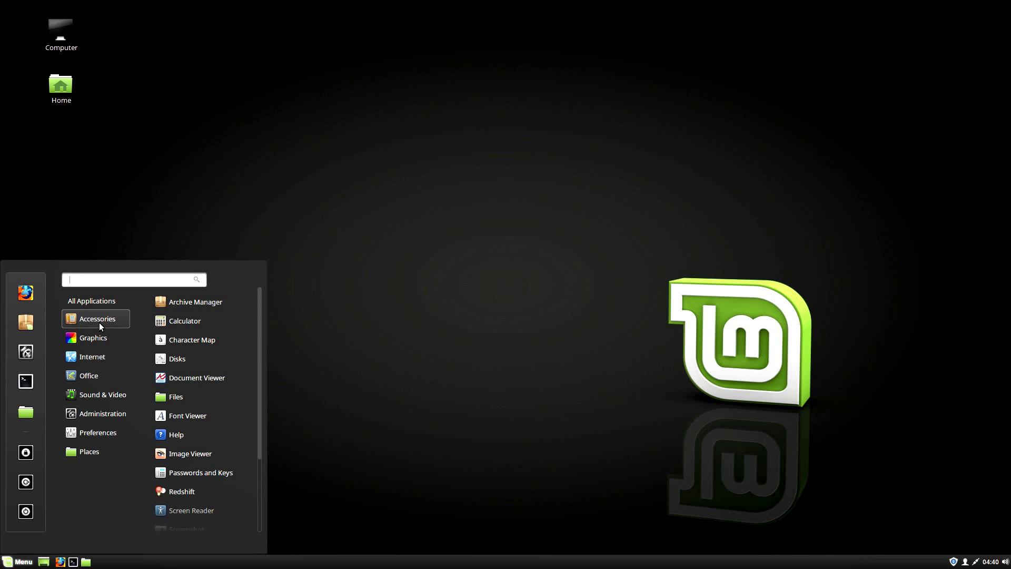
{"action": "scroll", "coordinate": [215, 501], "scroll_direction": "down", "scroll_amount": 4}
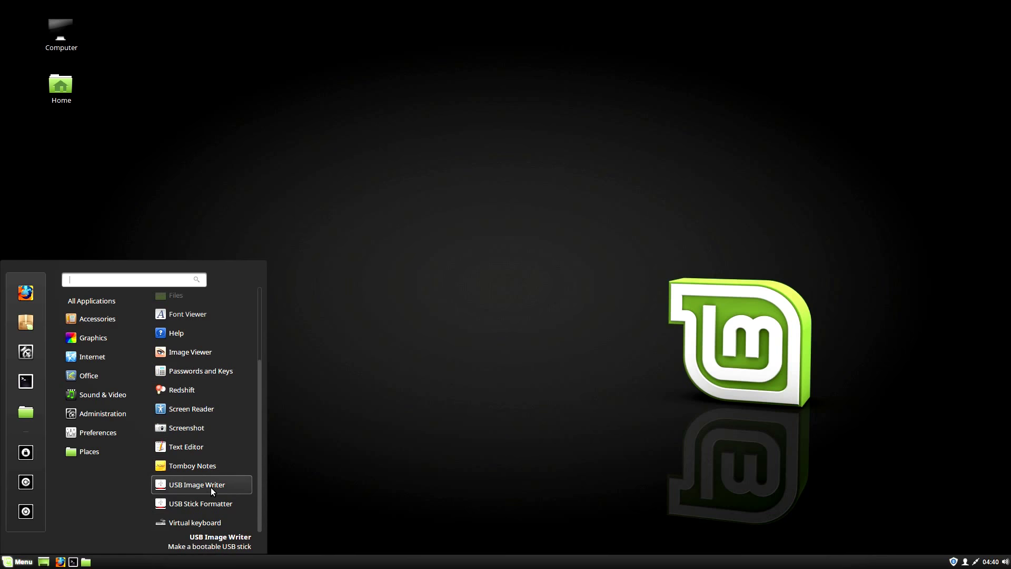
{"action": "scroll", "coordinate": [211, 488], "scroll_direction": "up", "scroll_amount": 2}
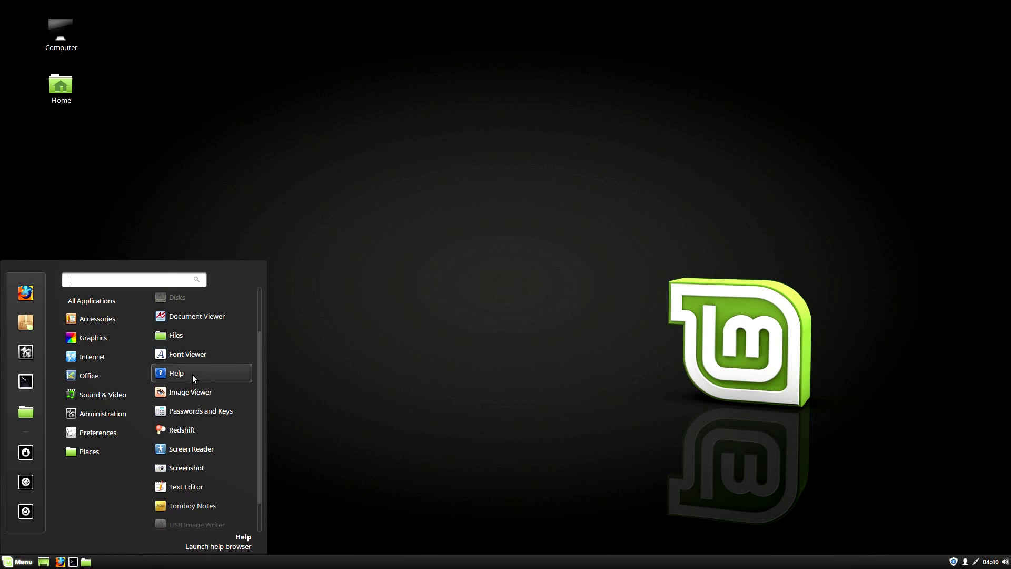
{"action": "scroll", "coordinate": [189, 336], "scroll_direction": "up", "scroll_amount": 3}
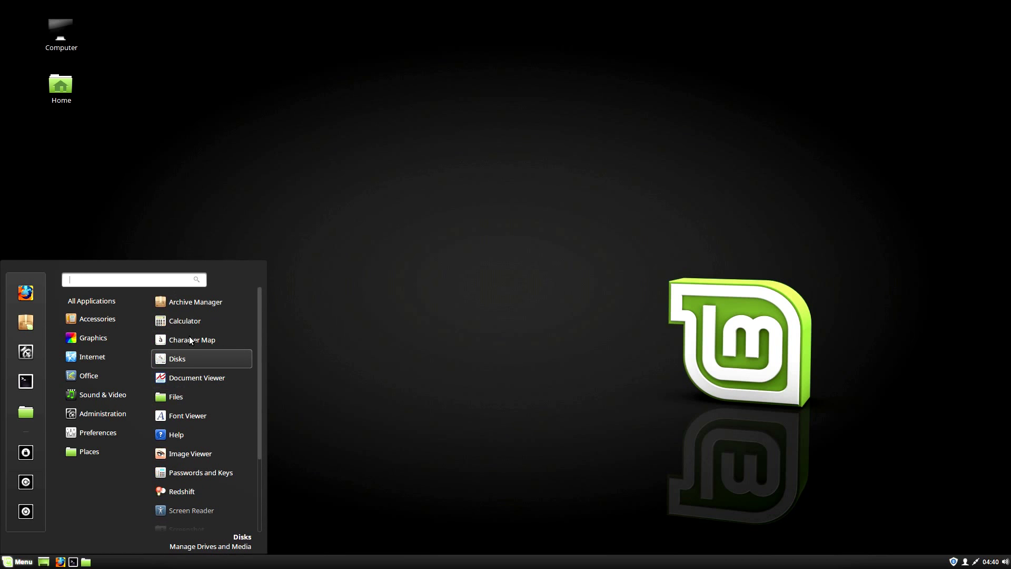
{"action": "scroll", "coordinate": [188, 336], "scroll_direction": "down", "scroll_amount": 4}
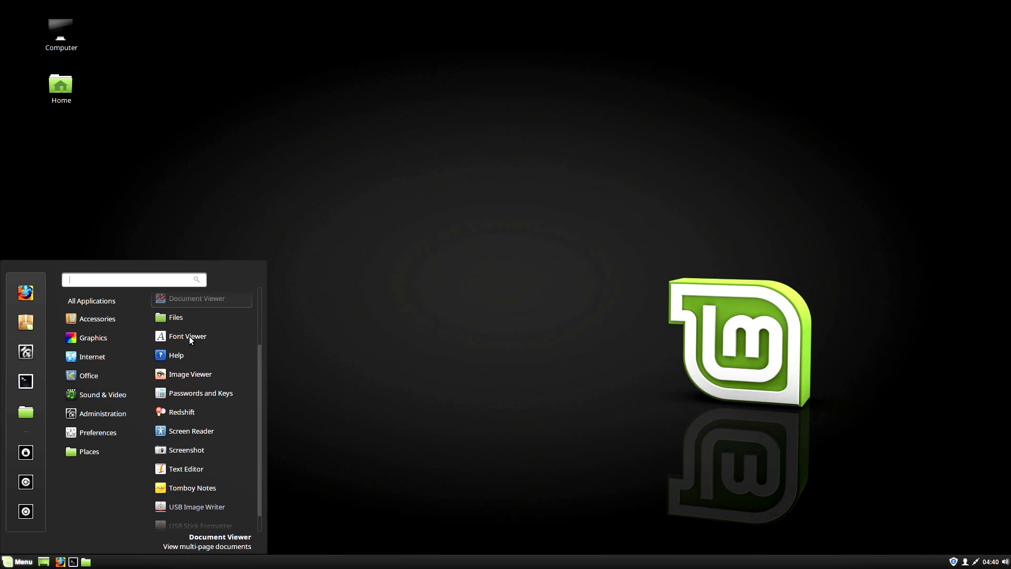
{"action": "left_click", "coordinate": [182, 412]}
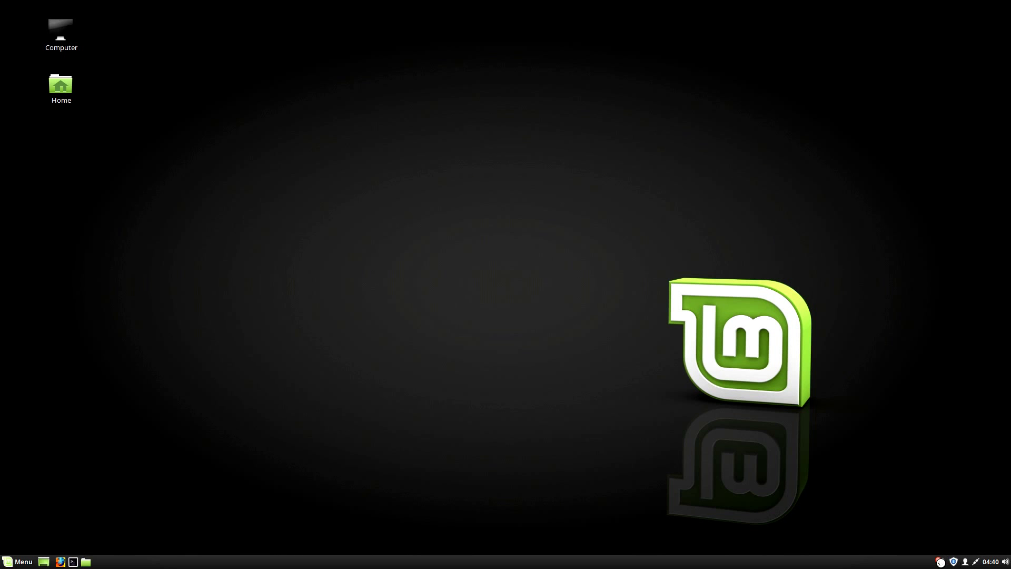
- Set the Update Manager's update policy to "Always update everything" and minimize its window
{"action": "left_click", "coordinate": [953, 561]}
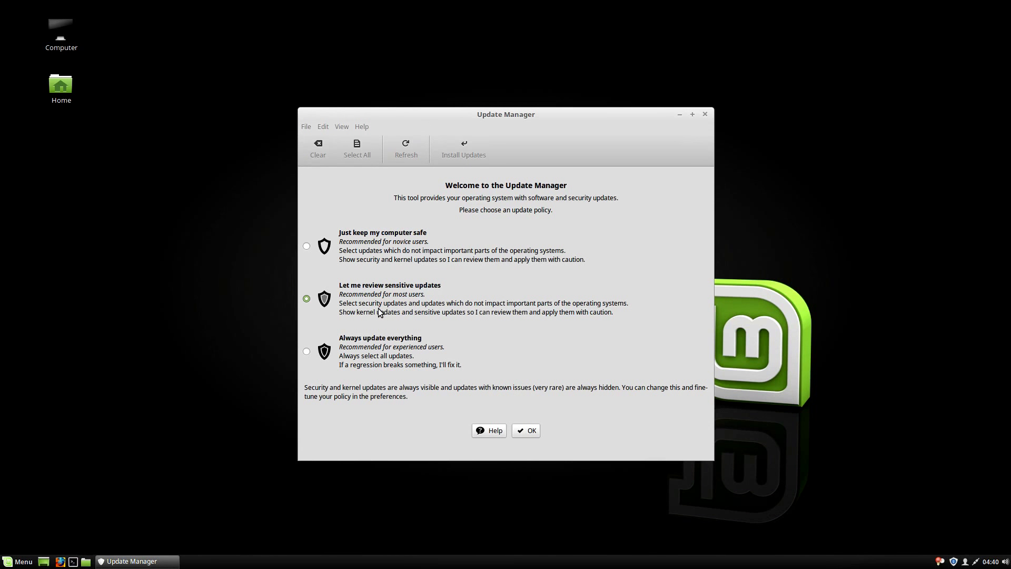
{"action": "left_click", "coordinate": [307, 351]}
{"action": "left_click", "coordinate": [525, 431]}
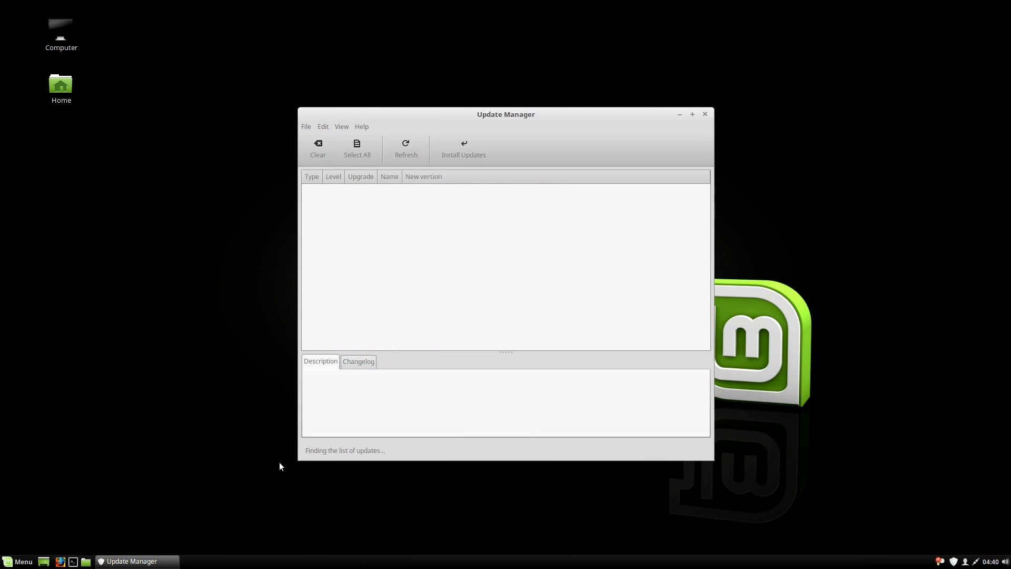
{"action": "left_click", "coordinate": [680, 115]}
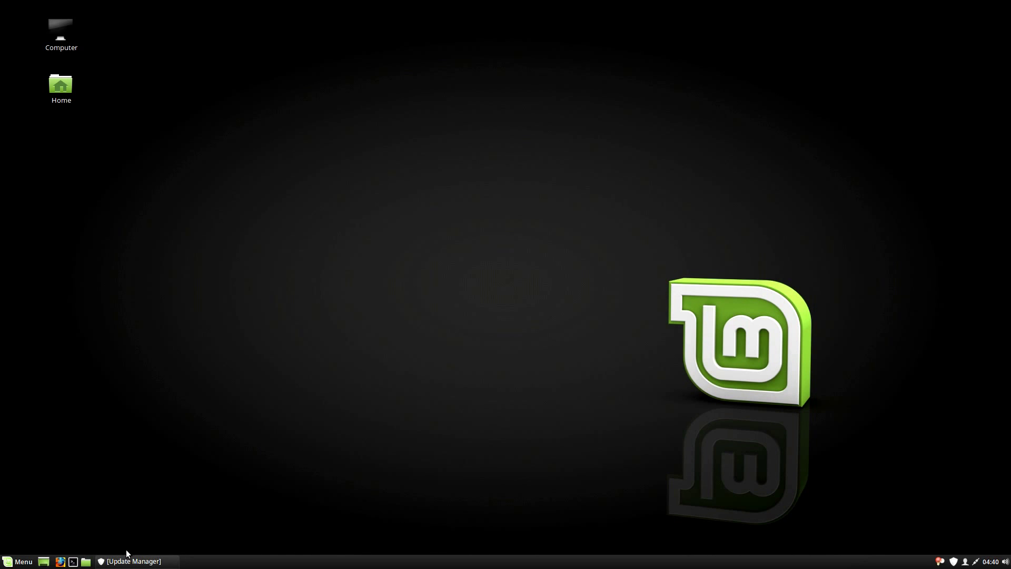
- View the installed Office applications and the options of the running Redshift applet, changing nothing
{"action": "left_click", "coordinate": [15, 561]}
{"action": "mouse_move", "coordinate": [79, 375]}
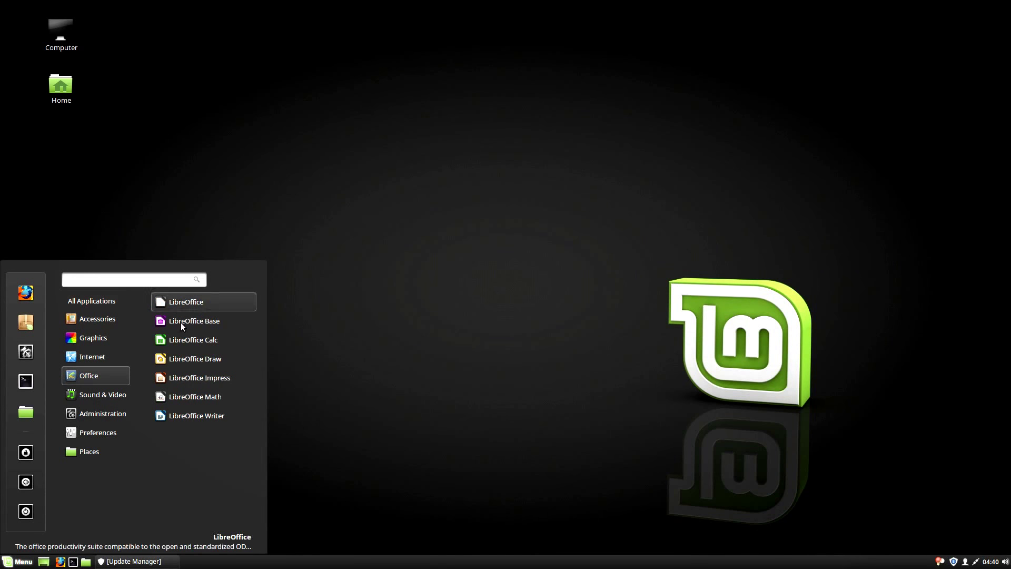
{"action": "left_click", "coordinate": [796, 453]}
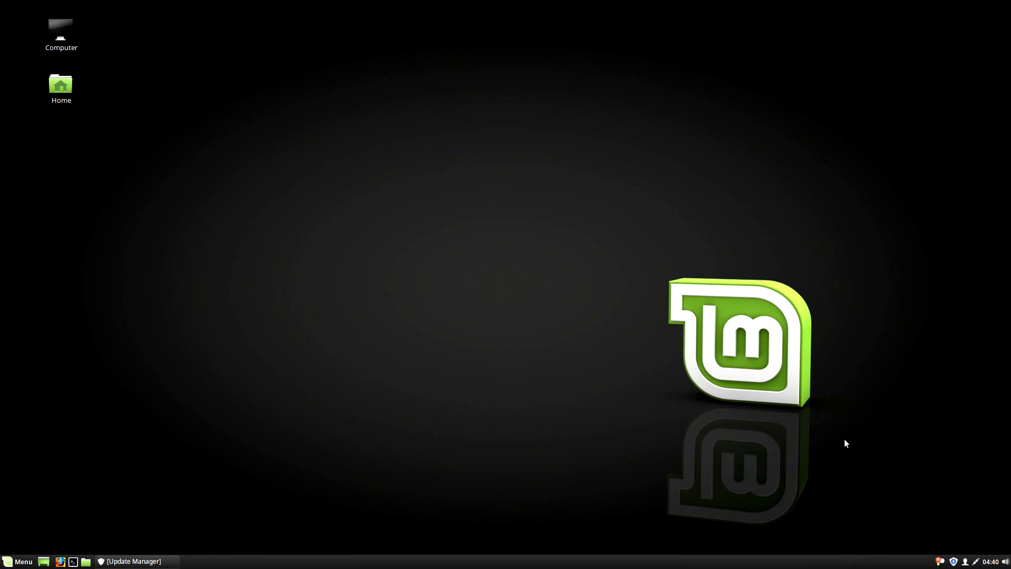
{"action": "right_click", "coordinate": [941, 562]}
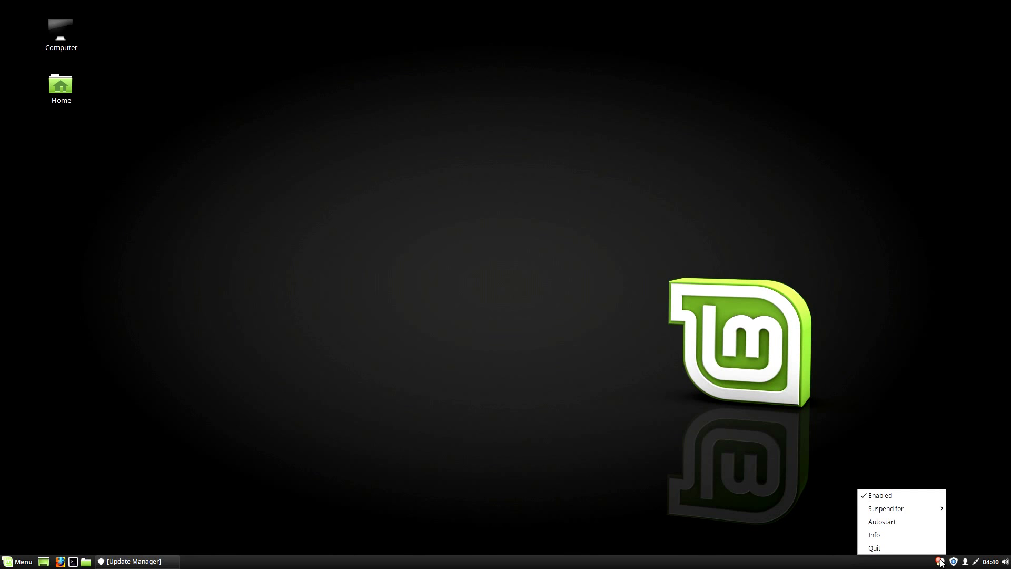
{"action": "left_click", "coordinate": [904, 378]}
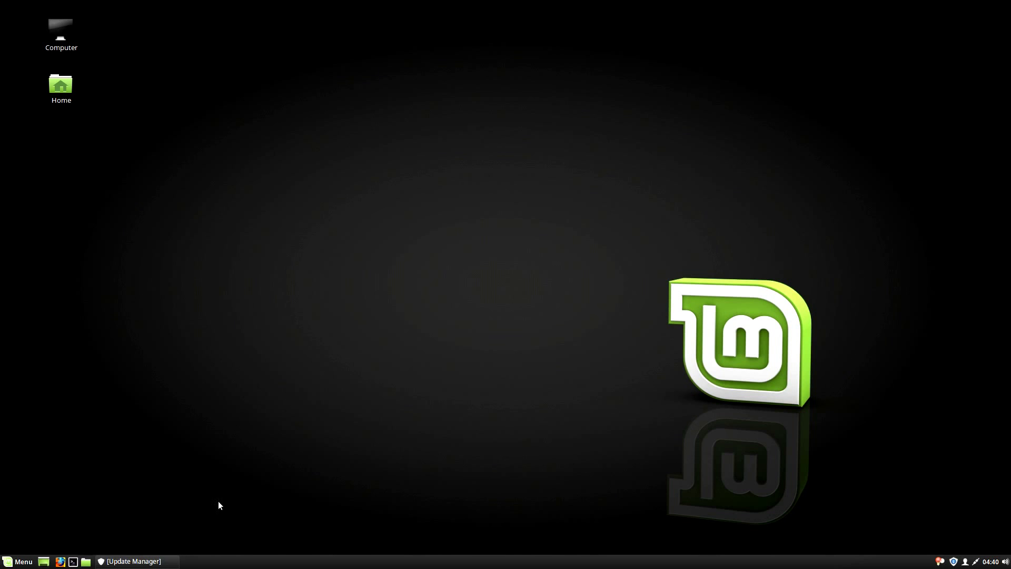
- Look through the installed applications in the Graphics, Internet, Sound & Video, Administration, Preferences and Places categories
{"action": "left_click", "coordinate": [18, 561]}
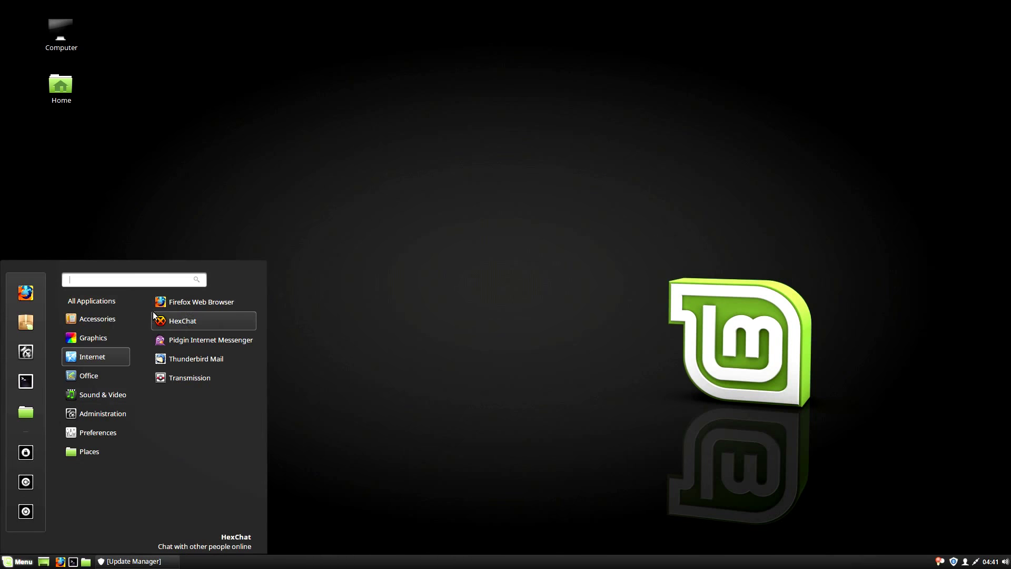
{"action": "mouse_move", "coordinate": [100, 321]}
{"action": "mouse_move", "coordinate": [94, 339]}
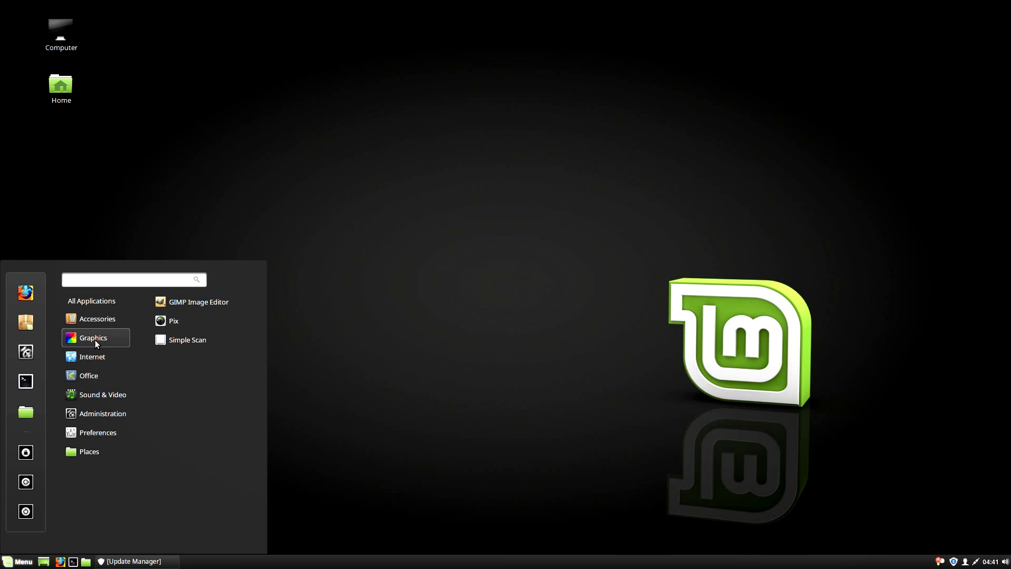
{"action": "mouse_move", "coordinate": [93, 360]}
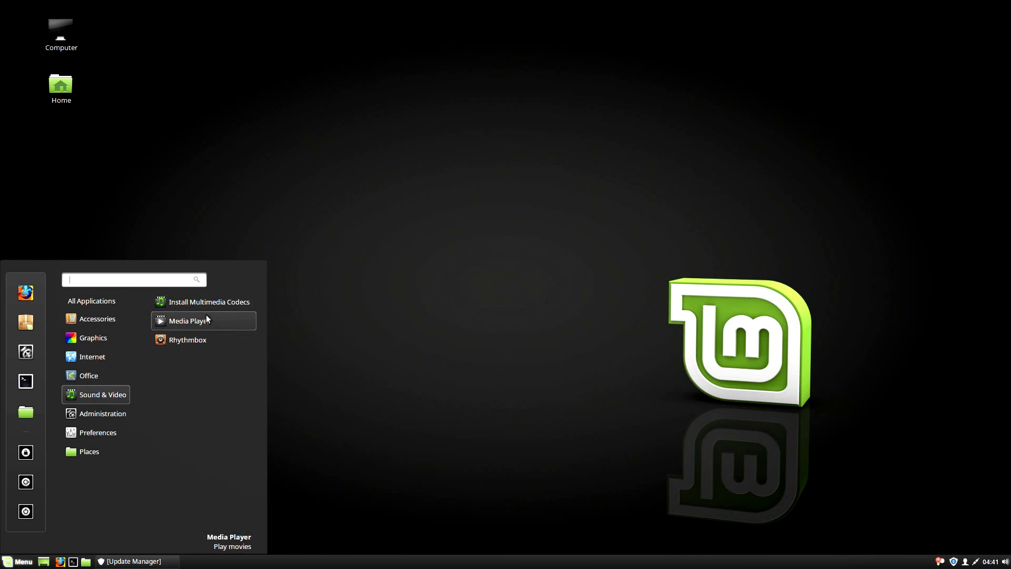
{"action": "mouse_move", "coordinate": [105, 416]}
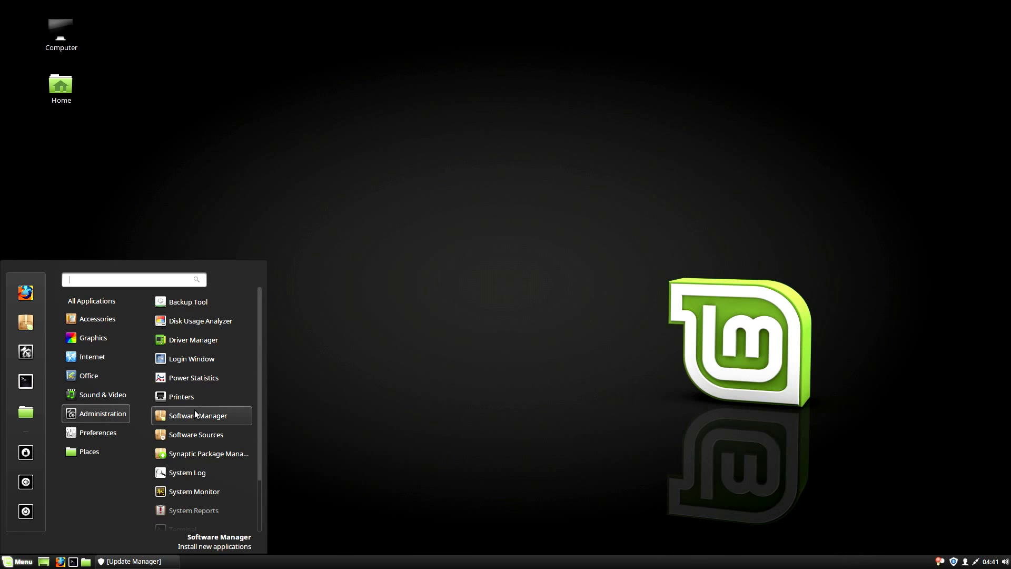
{"action": "scroll", "coordinate": [226, 407], "scroll_direction": "down", "scroll_amount": 3}
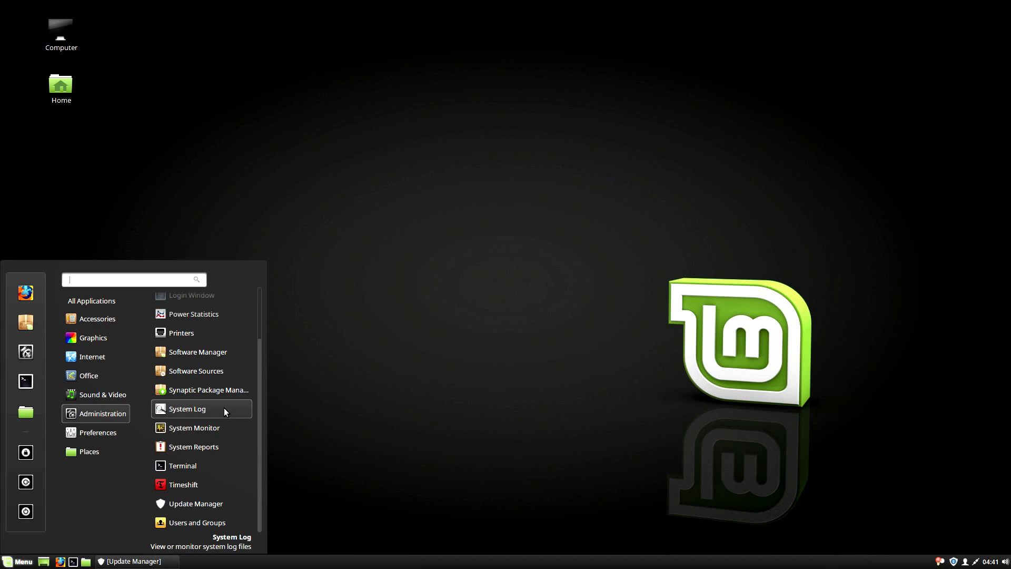
{"action": "scroll", "coordinate": [225, 410], "scroll_direction": "up", "scroll_amount": 3}
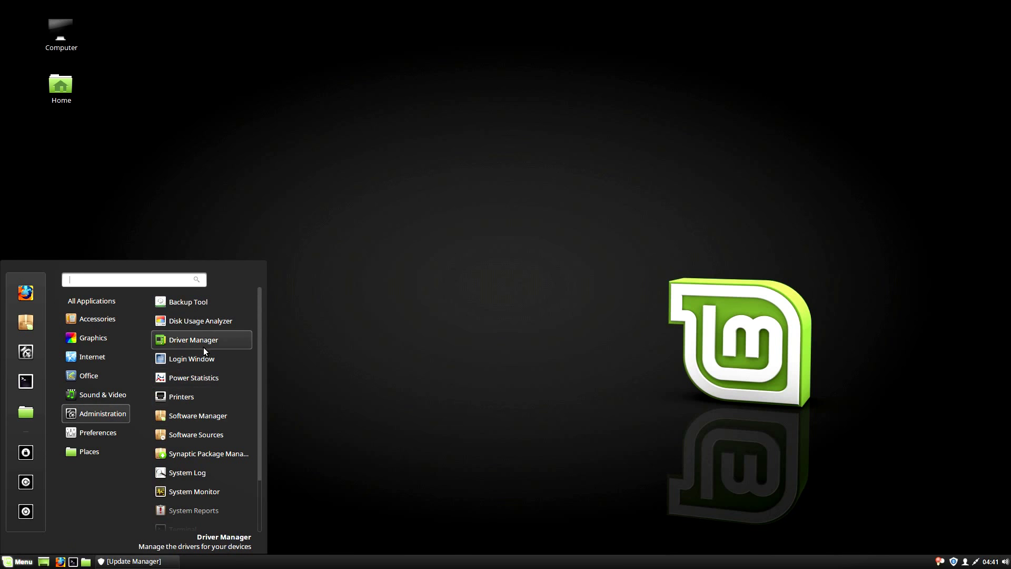
{"action": "mouse_move", "coordinate": [94, 432]}
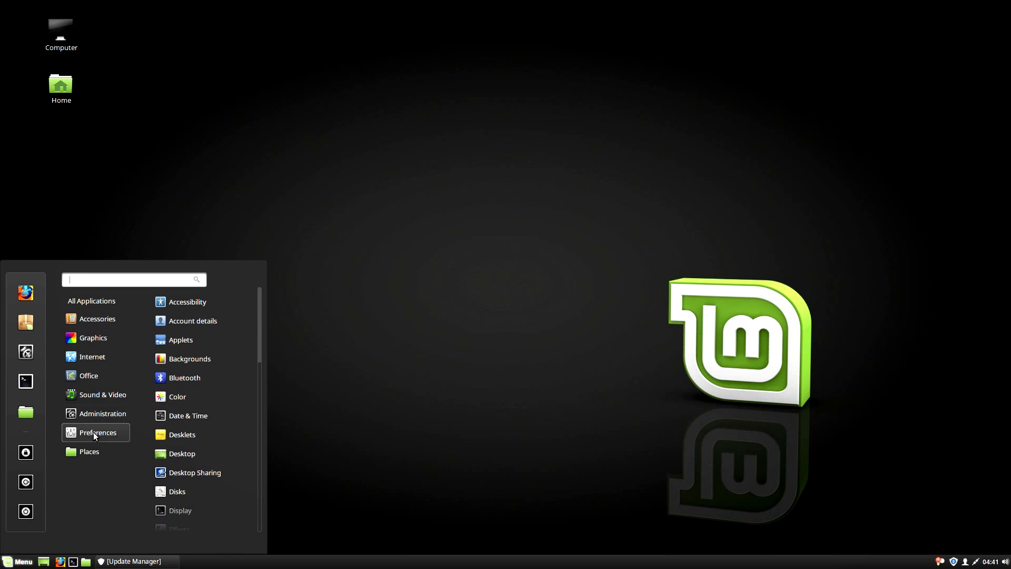
{"action": "mouse_move", "coordinate": [90, 455]}
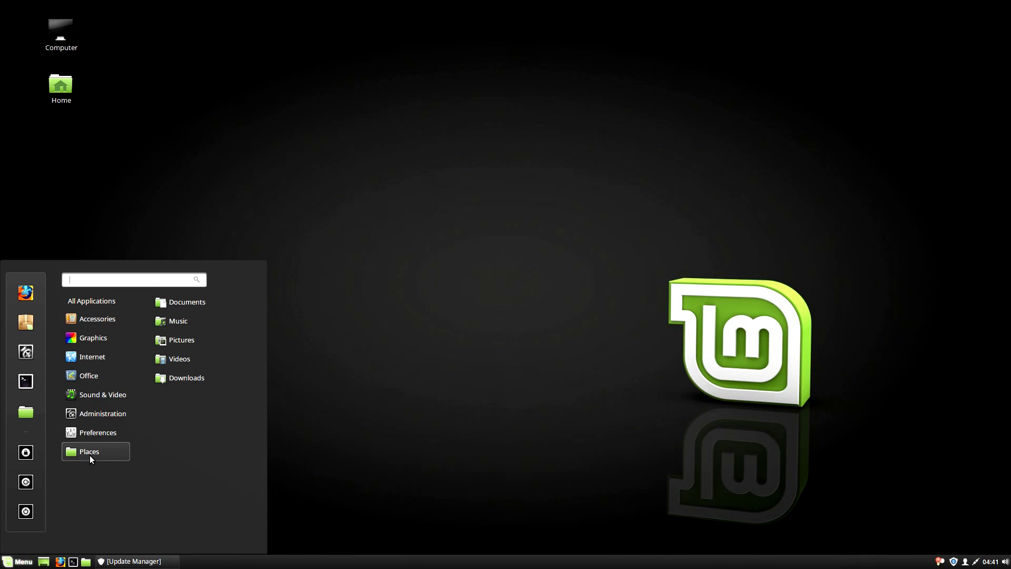
{"action": "left_click", "coordinate": [479, 264]}
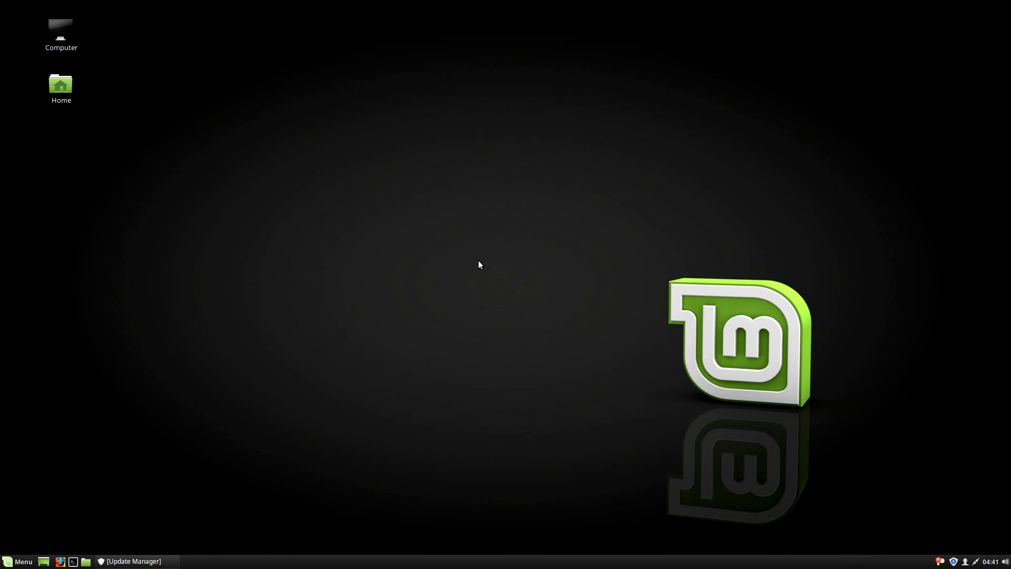
- Restore the minimized Update Manager window and close it
{"action": "left_click", "coordinate": [126, 561]}
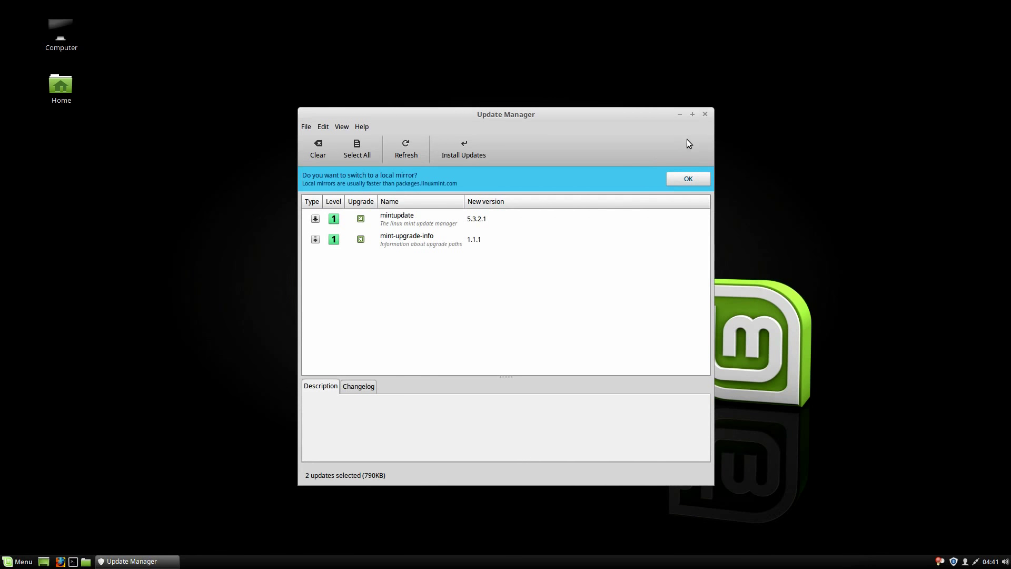
{"action": "left_click", "coordinate": [705, 114]}
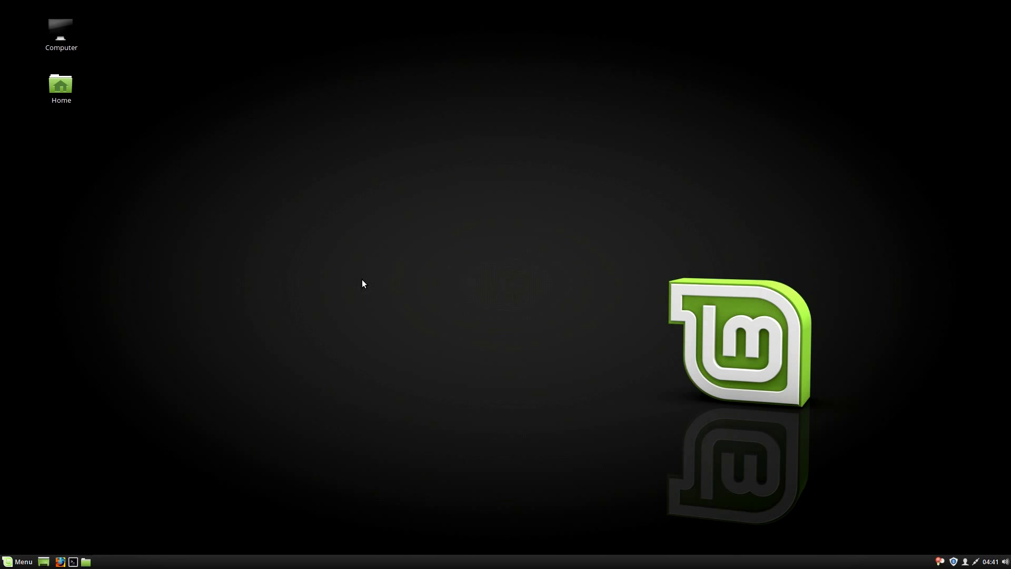
- Enable the Trash desktop icon, disable the mounted volumes icons, and close the Desktop settings
{"action": "right_click", "coordinate": [379, 187]}
{"action": "mouse_move", "coordinate": [426, 316]}
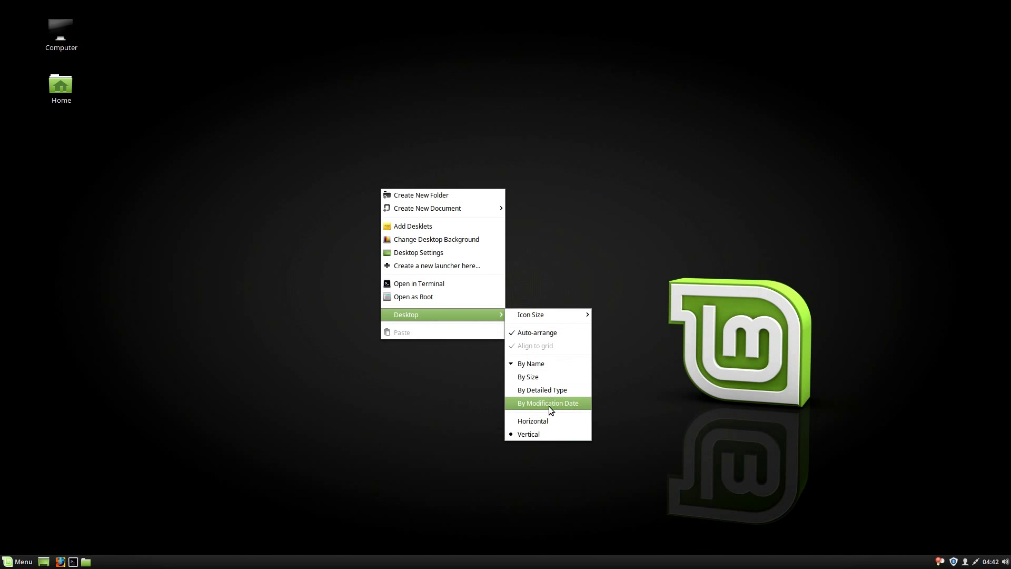
{"action": "left_click", "coordinate": [440, 254]}
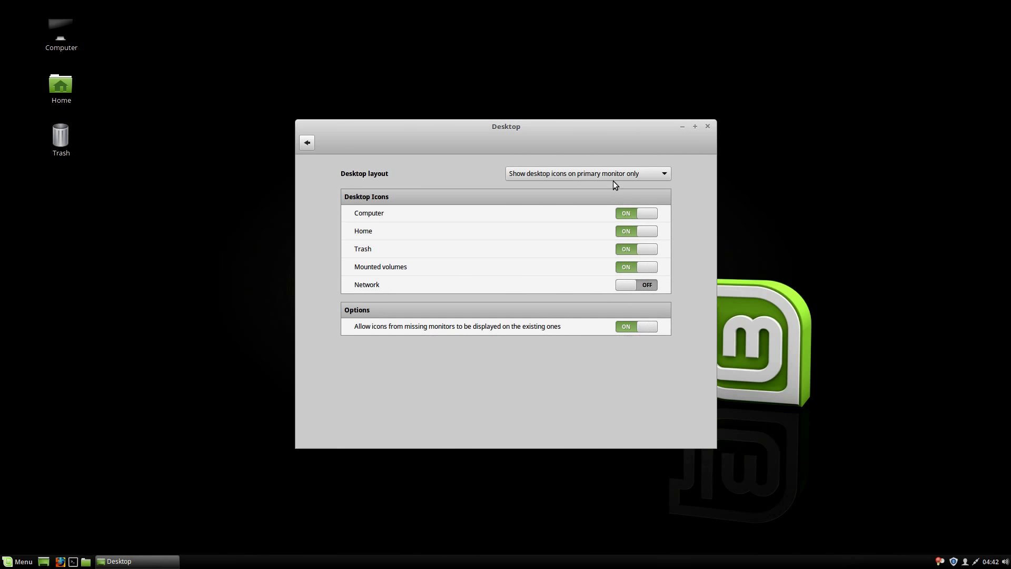
{"action": "left_click", "coordinate": [308, 145]}
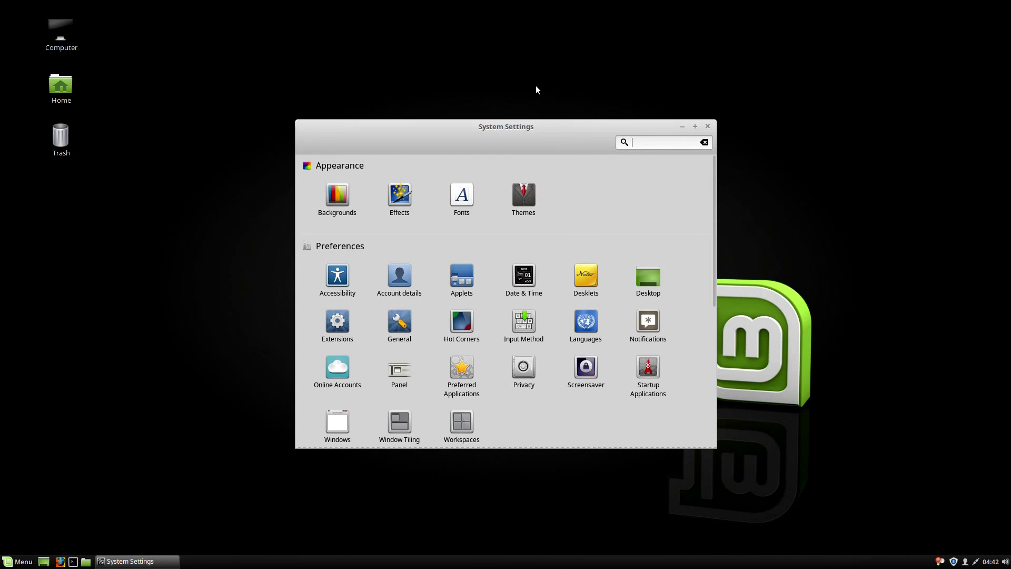
{"action": "left_click", "coordinate": [648, 274]}
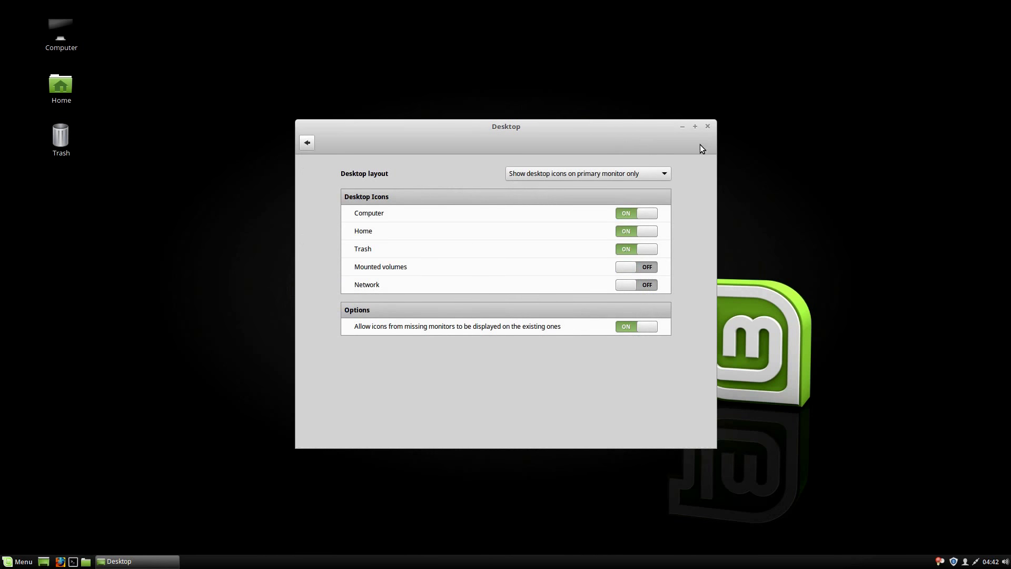
{"action": "left_click", "coordinate": [708, 127]}
- Review the desktop's context options and the Desktop, Windows, Window Tiling and Workspaces settings without changing them
{"action": "right_click", "coordinate": [534, 144]}
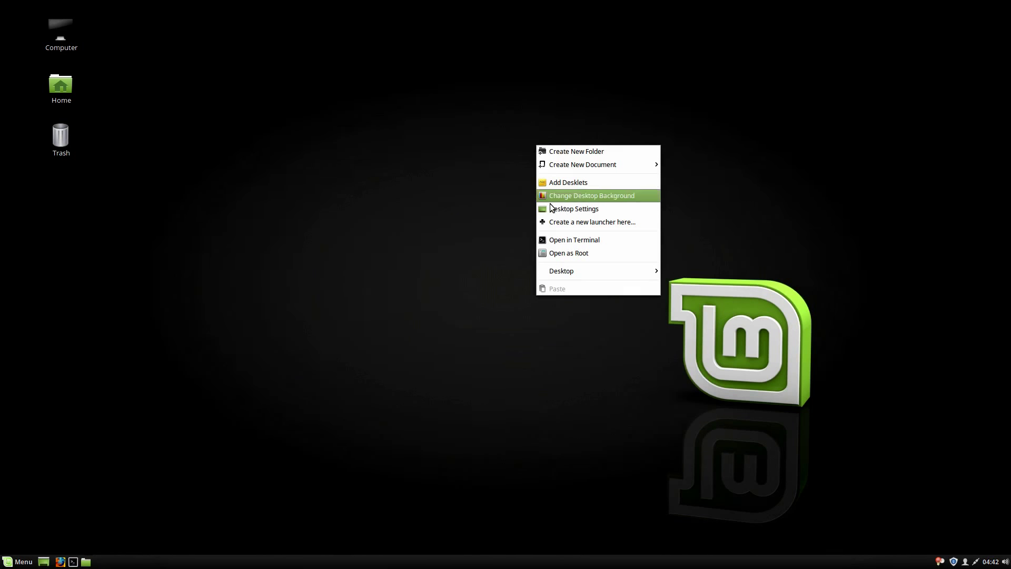
{"action": "mouse_move", "coordinate": [556, 267]}
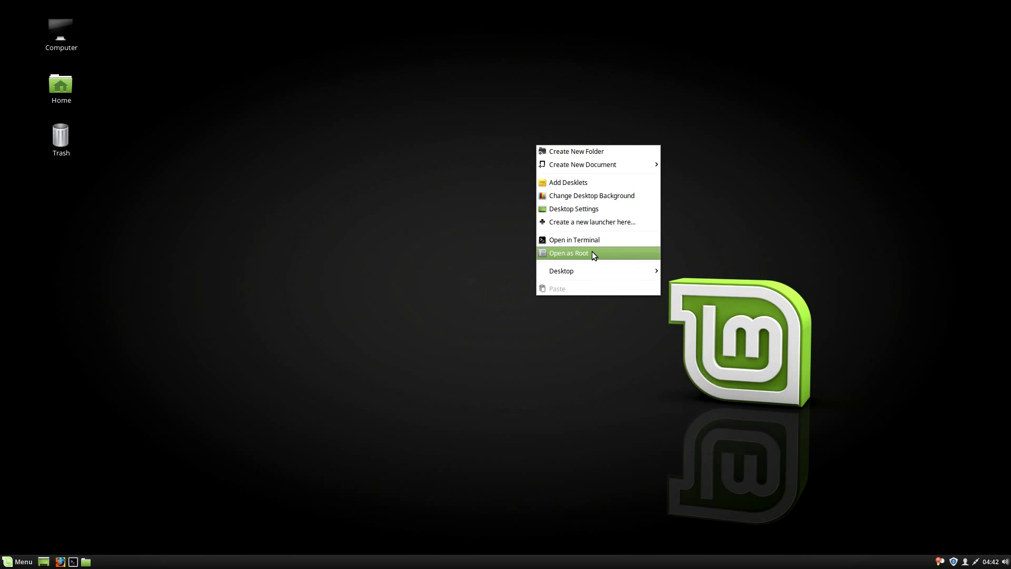
{"action": "left_click", "coordinate": [591, 210]}
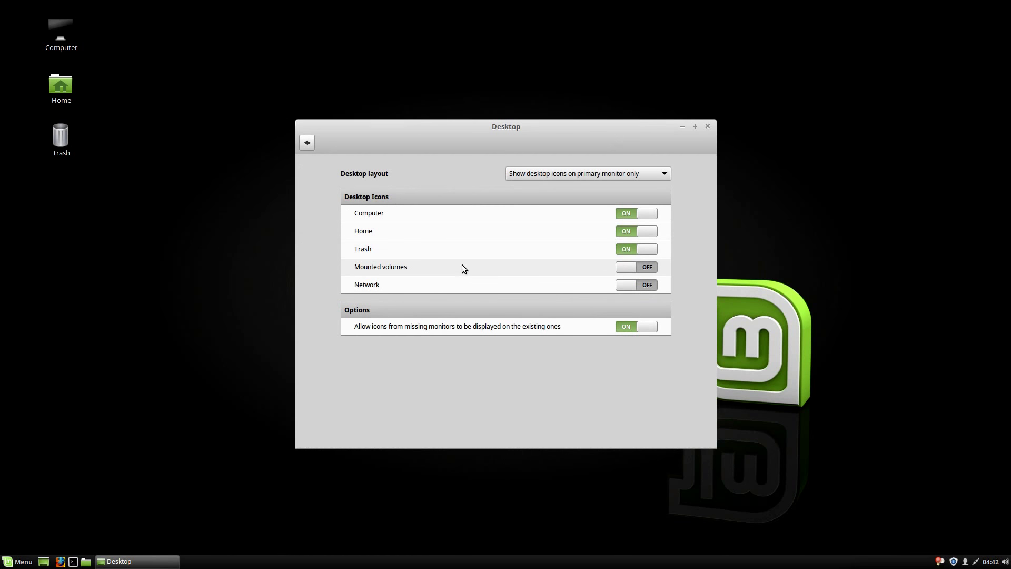
{"action": "left_click", "coordinate": [308, 144]}
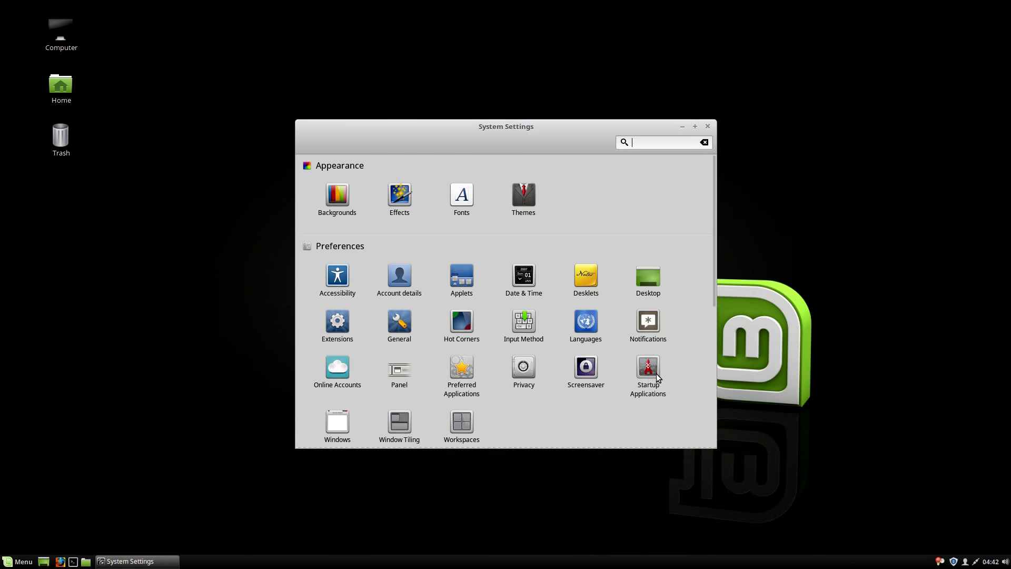
{"action": "left_click", "coordinate": [337, 429]}
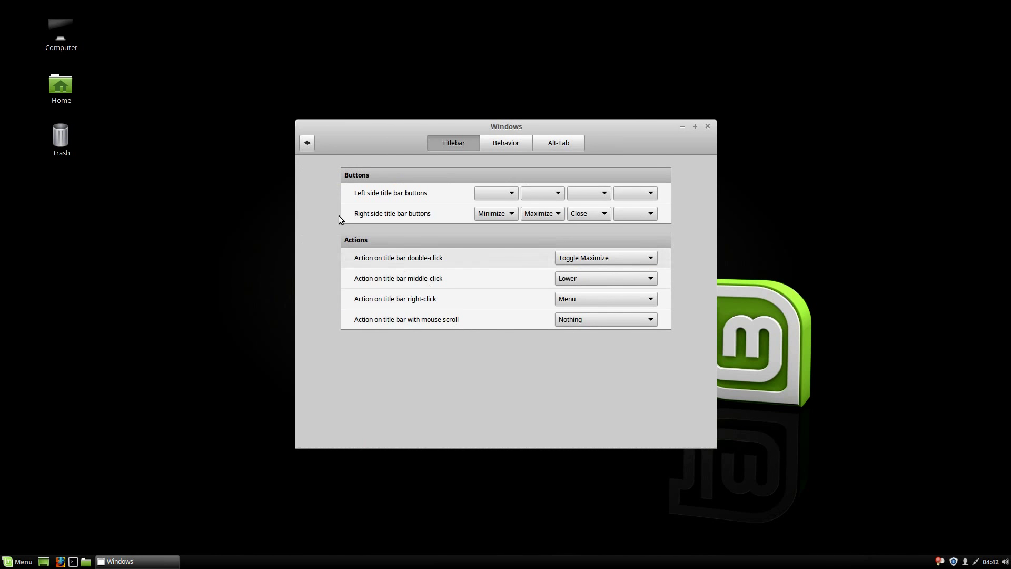
{"action": "left_click", "coordinate": [307, 142]}
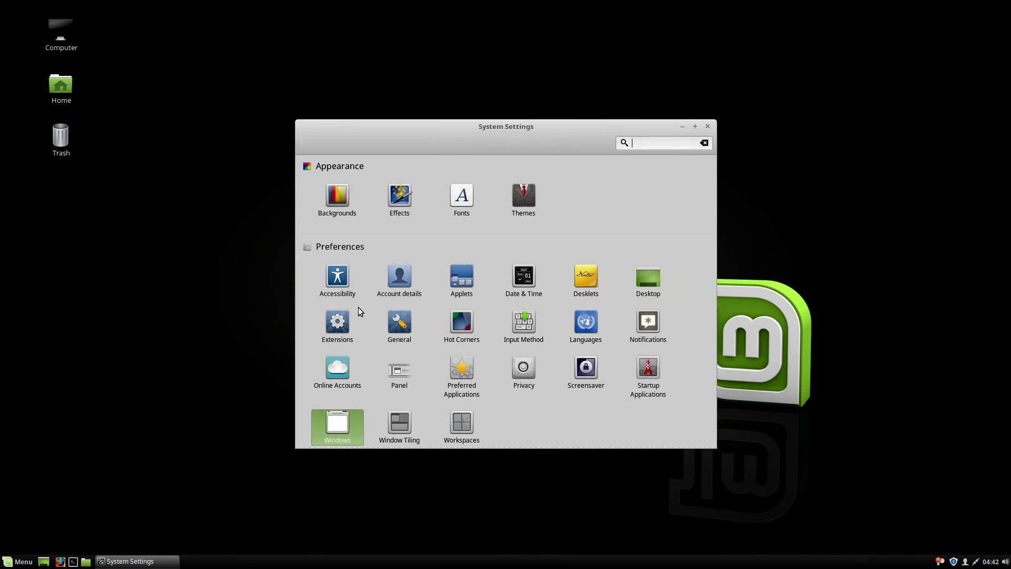
{"action": "left_click", "coordinate": [404, 422]}
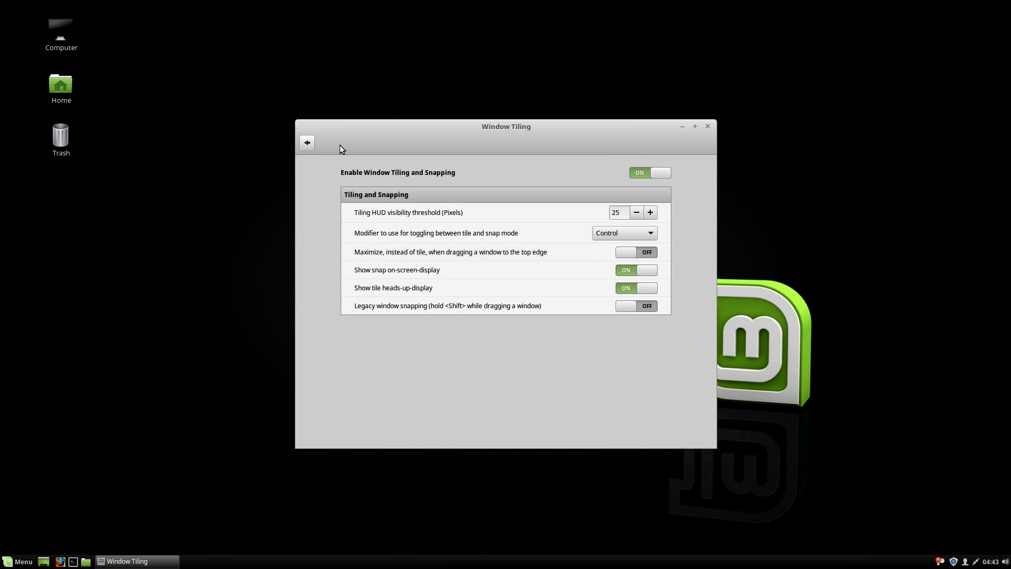
{"action": "left_click", "coordinate": [307, 143]}
{"action": "left_click", "coordinate": [460, 426]}
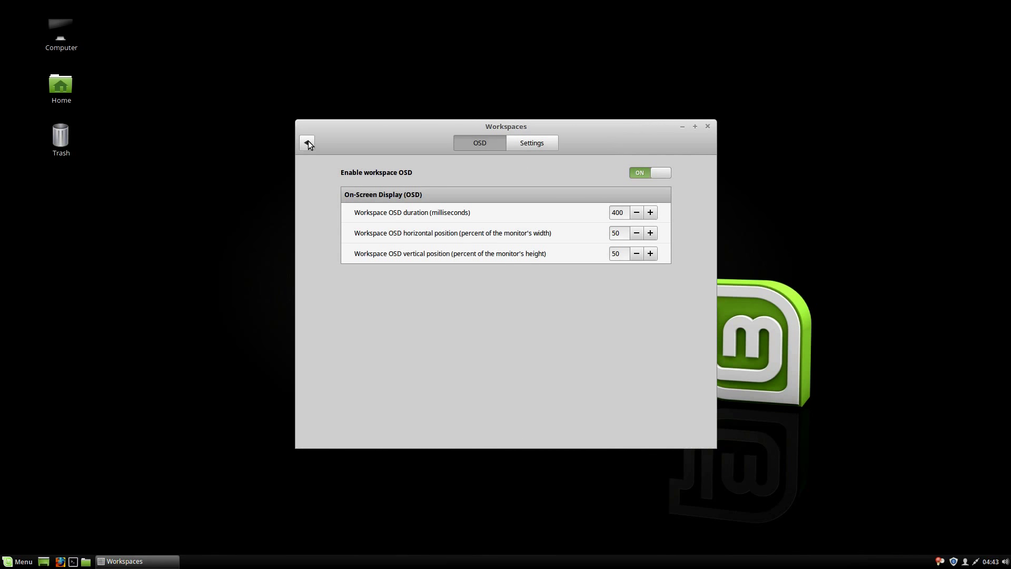
{"action": "left_click", "coordinate": [308, 142]}
- Enable the Network desktop icon and keep the desktop layout at "Show desktop icons on primary monitor only"
{"action": "left_click", "coordinate": [647, 287]}
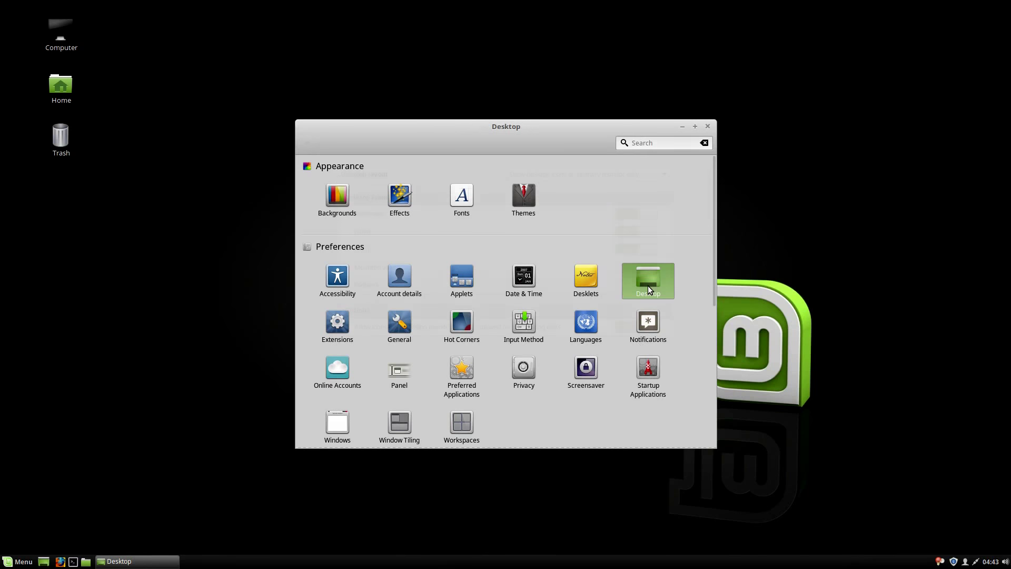
{"action": "left_click", "coordinate": [658, 173]}
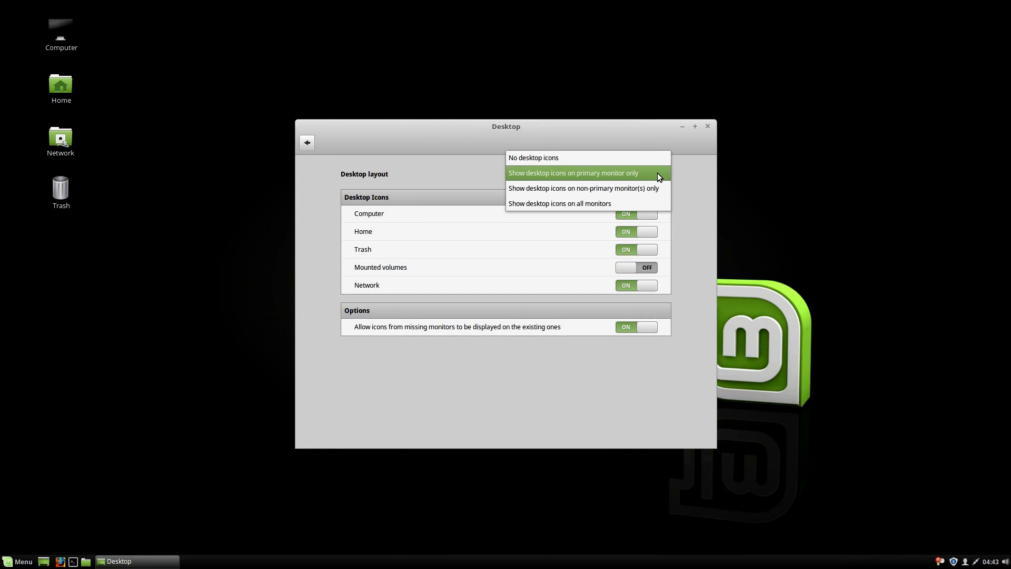
{"action": "left_click", "coordinate": [658, 173]}
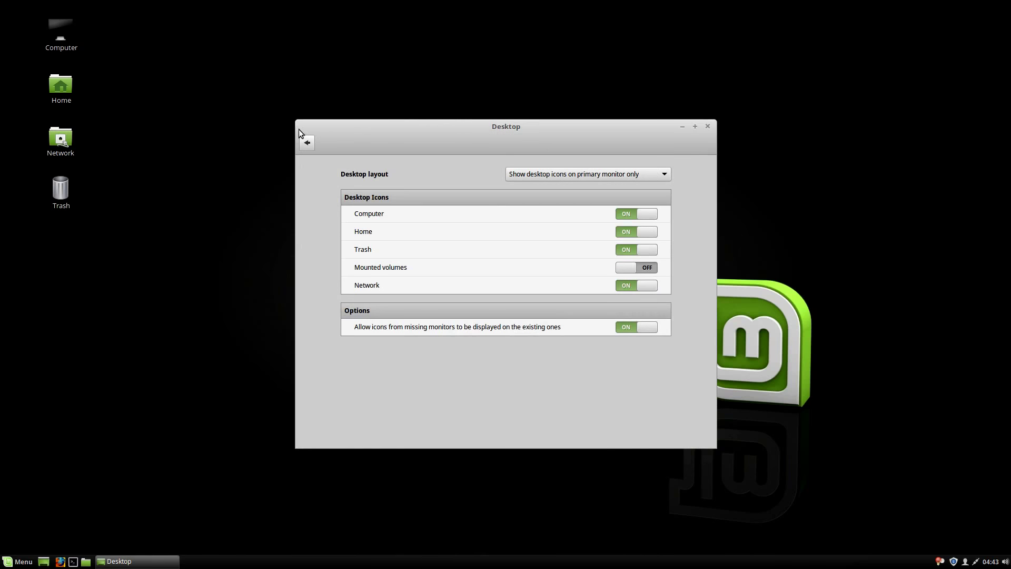
{"action": "left_click", "coordinate": [308, 143]}
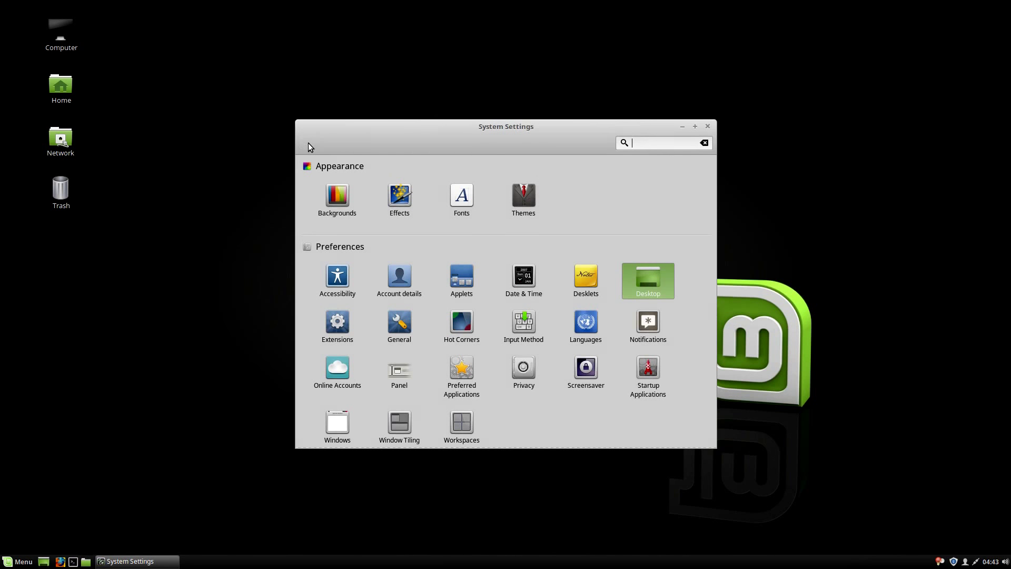
- Set the desktop background to "Aurora over Iceland" from the Sarah collection and move the Backgrounds window aside
{"action": "left_click", "coordinate": [351, 196]}
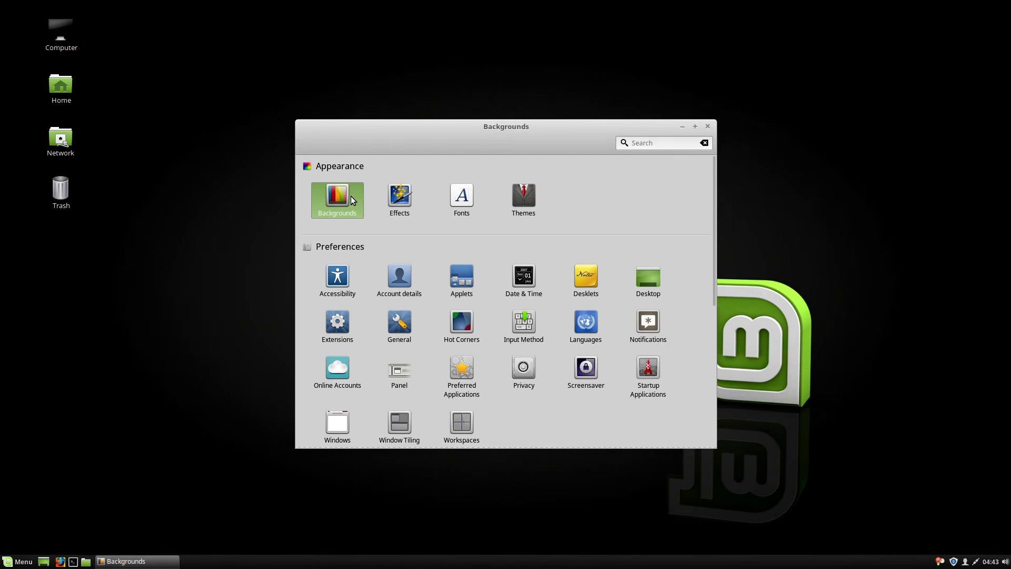
{"action": "left_click", "coordinate": [324, 184]}
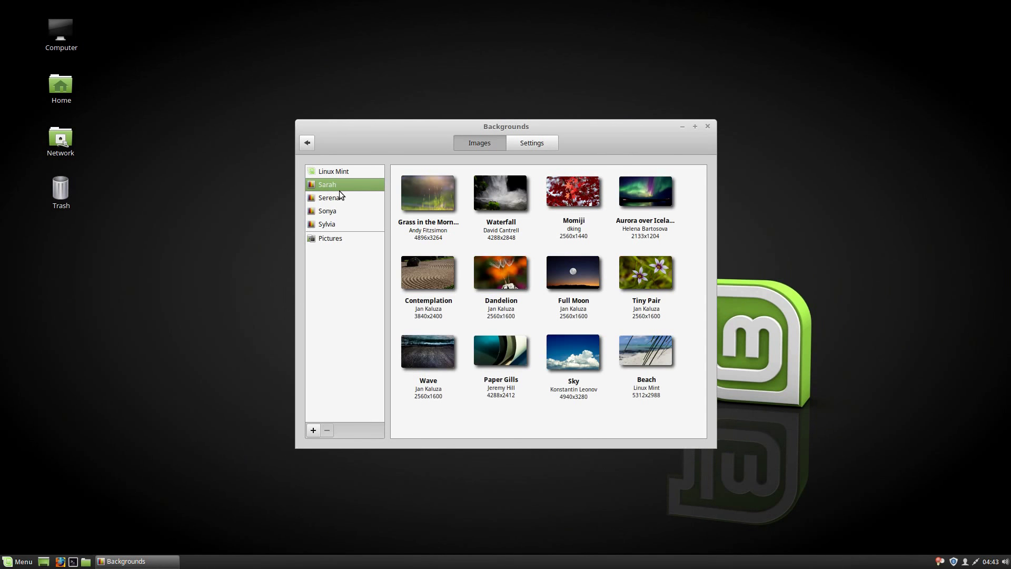
{"action": "left_click", "coordinate": [638, 196]}
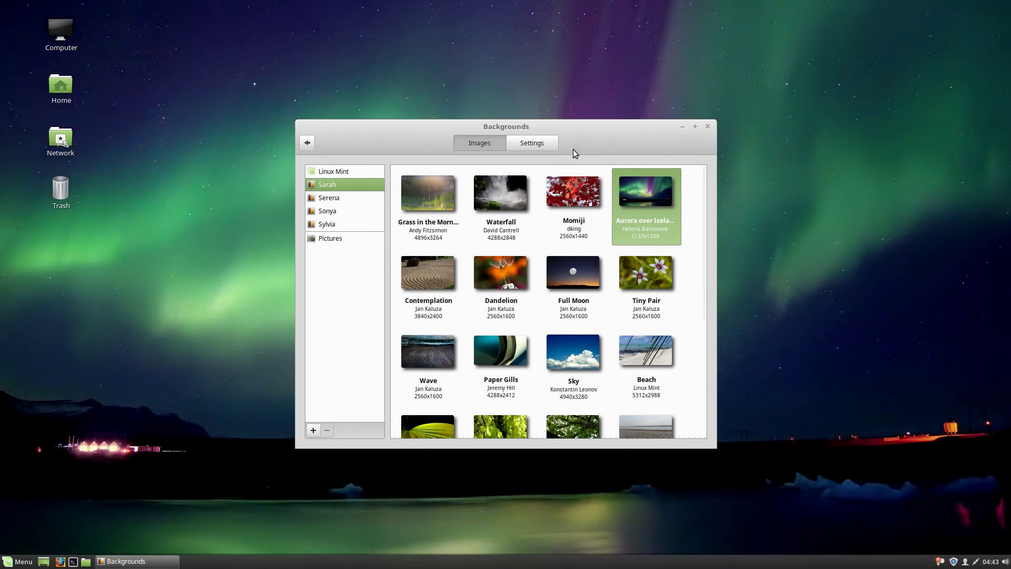
{"action": "left_click_drag", "start_coordinate": [555, 127], "coordinate": [599, 100]}
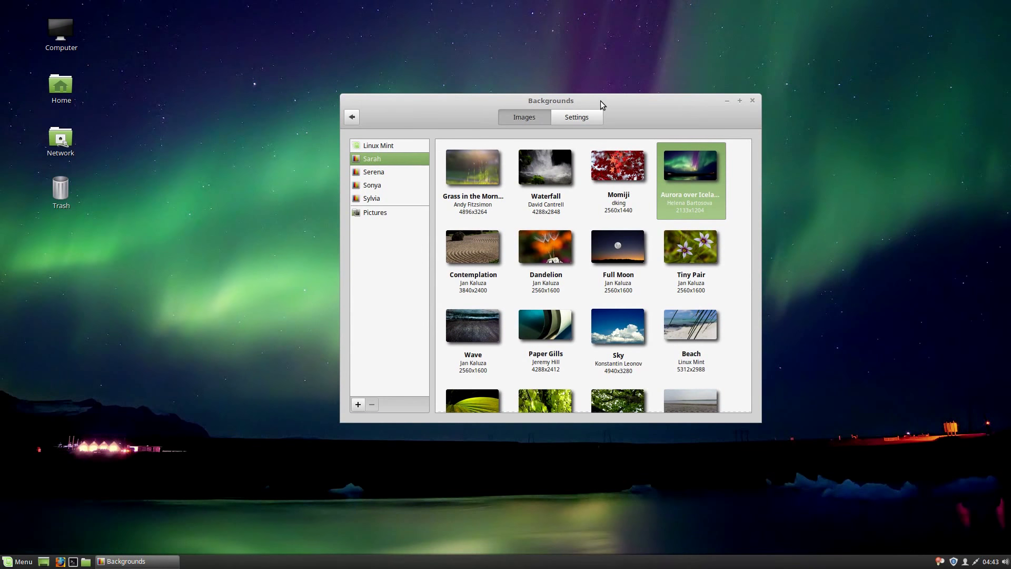
- Browse the Serena, Sonya and Sylvia background collections, return to Sarah, and close the Backgrounds window
{"action": "left_click", "coordinate": [378, 176]}
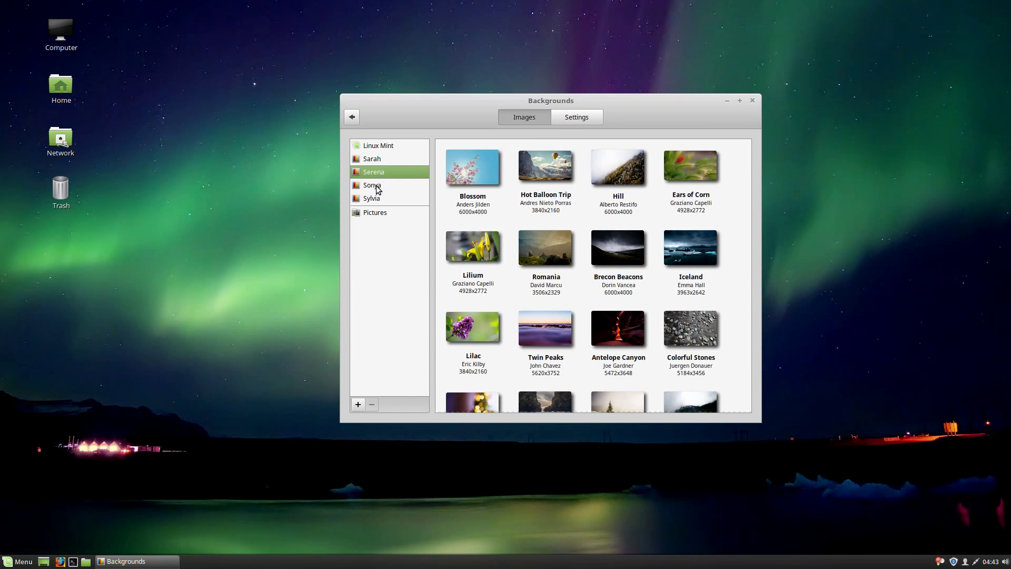
{"action": "left_click", "coordinate": [377, 187]}
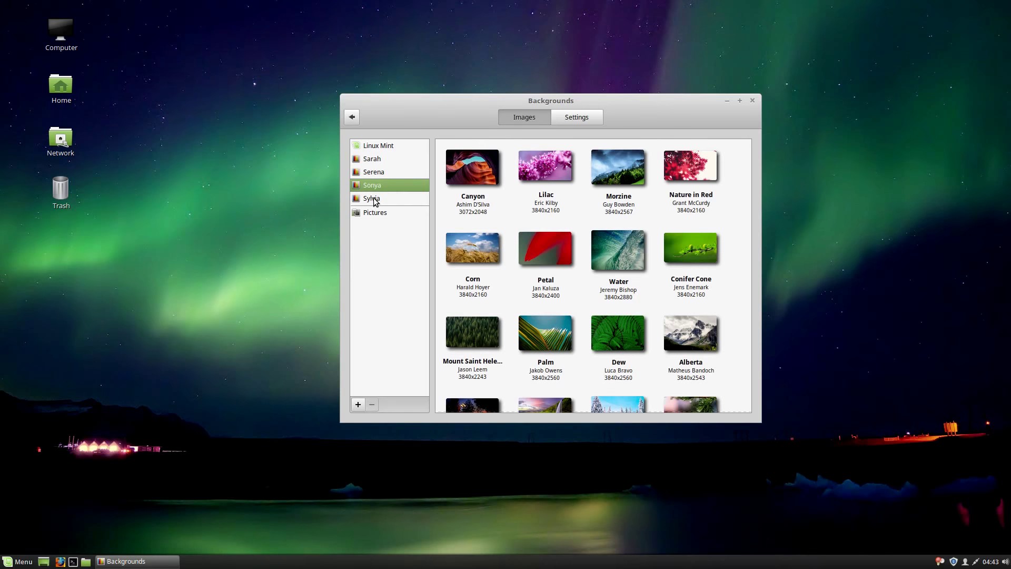
{"action": "left_click", "coordinate": [375, 200]}
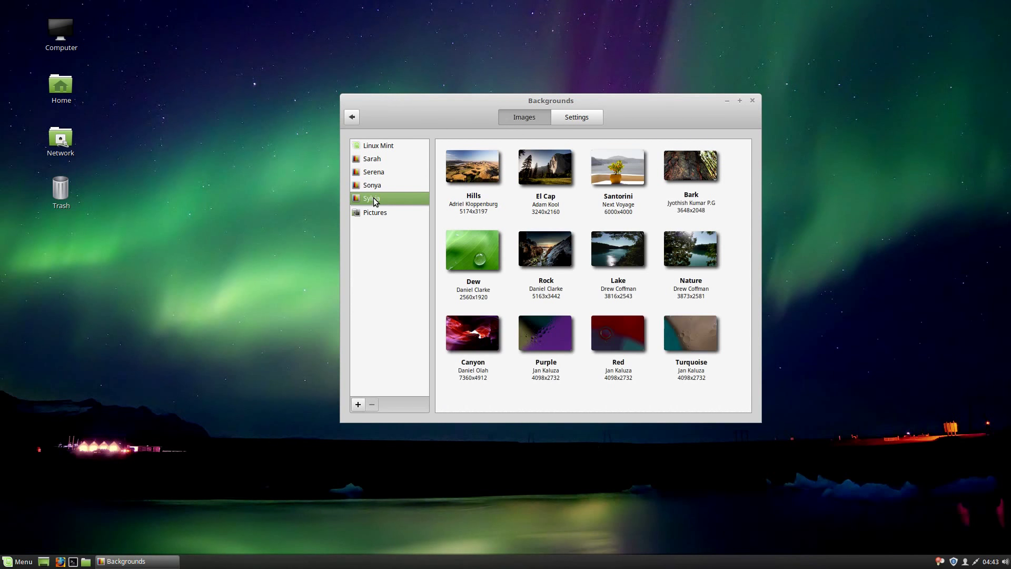
{"action": "left_click", "coordinate": [381, 161]}
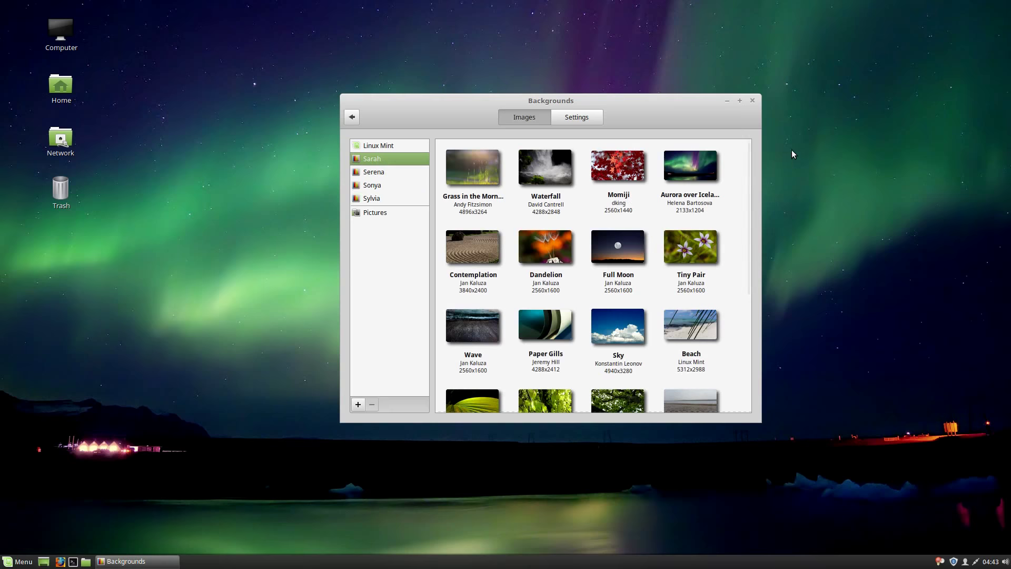
{"action": "left_click", "coordinate": [753, 101]}
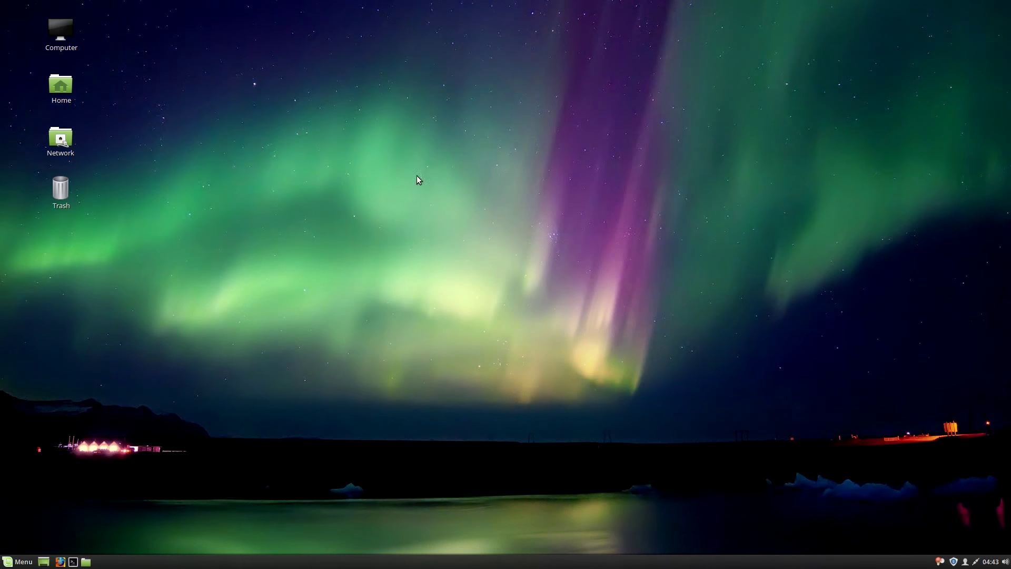
- Shut down the system and confirm the shutdown
{"action": "left_click", "coordinate": [19, 561]}
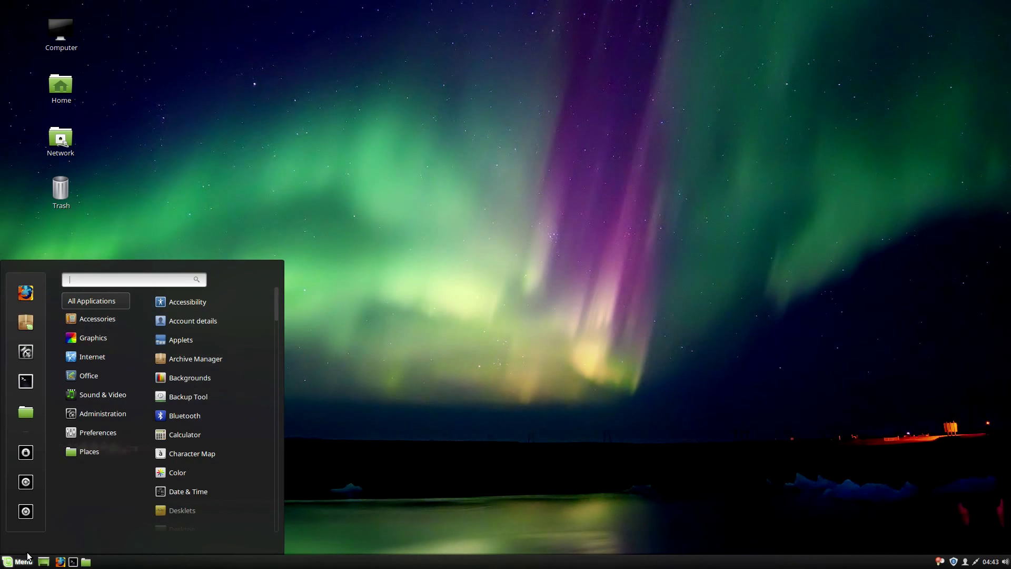
{"action": "left_click", "coordinate": [26, 511]}
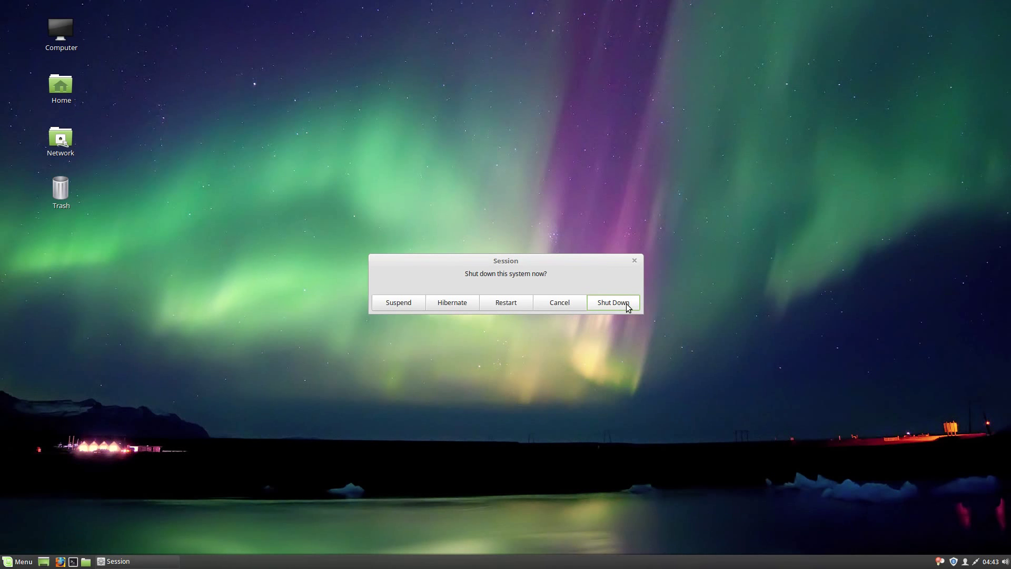
{"action": "left_click", "coordinate": [627, 305]}
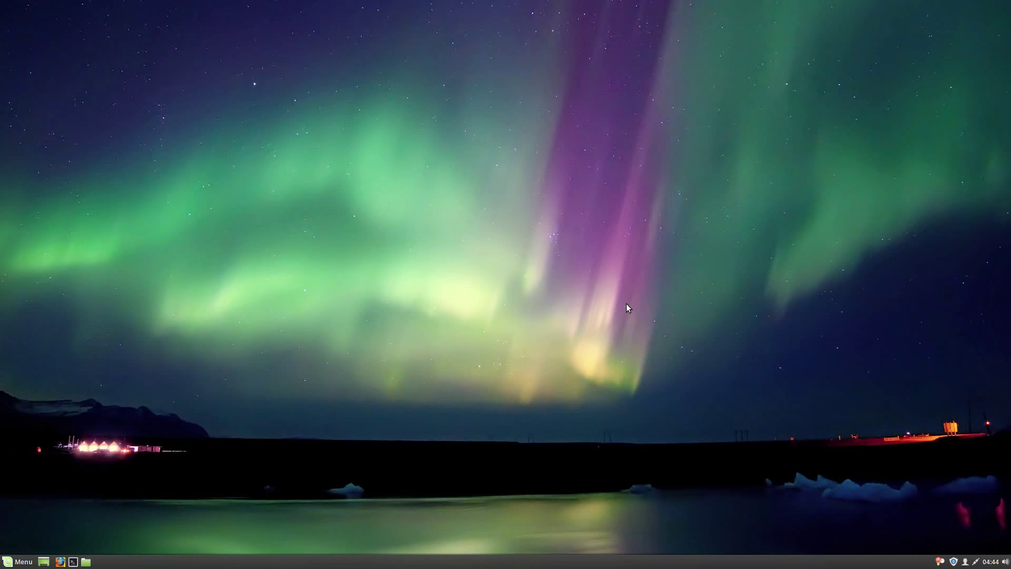